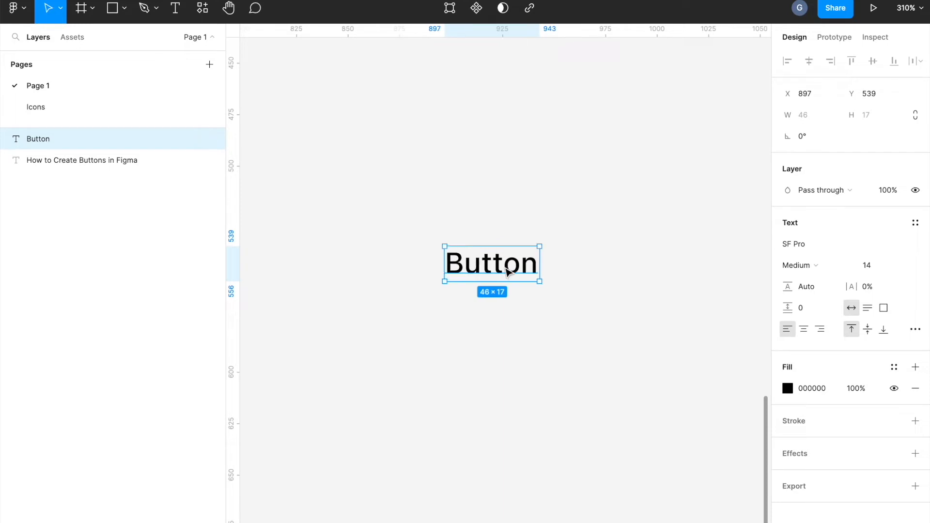
# Group the "Button" text and add centre-aligned auto layout with 16 horizontal and 8 vertical padding
pyautogui.hotkey('ctrl', 'g')
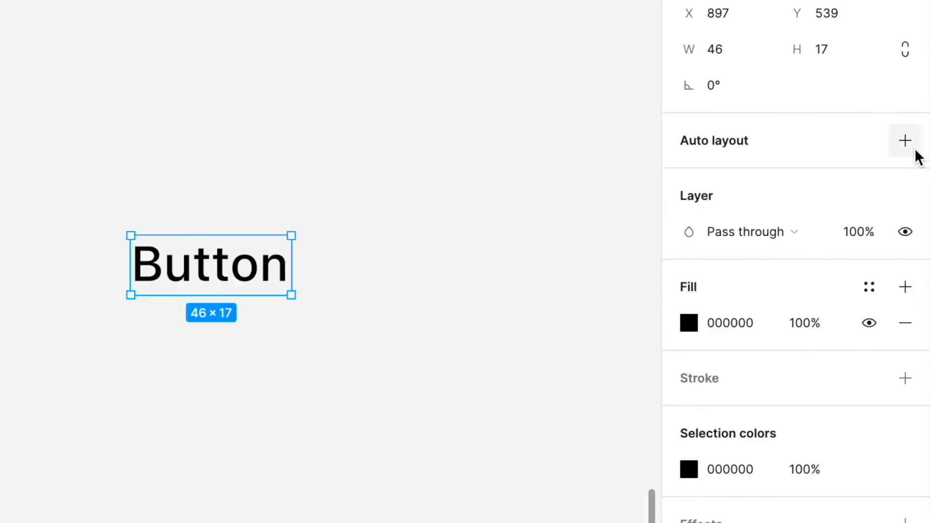
pyautogui.click(915, 191)
pyautogui.click(823, 270)
pyautogui.click(826, 324)
pyautogui.write('8')
pyautogui.click(754, 333)
pyautogui.doubleClick(748, 335)
pyautogui.write('16')
pyautogui.press('Tab')
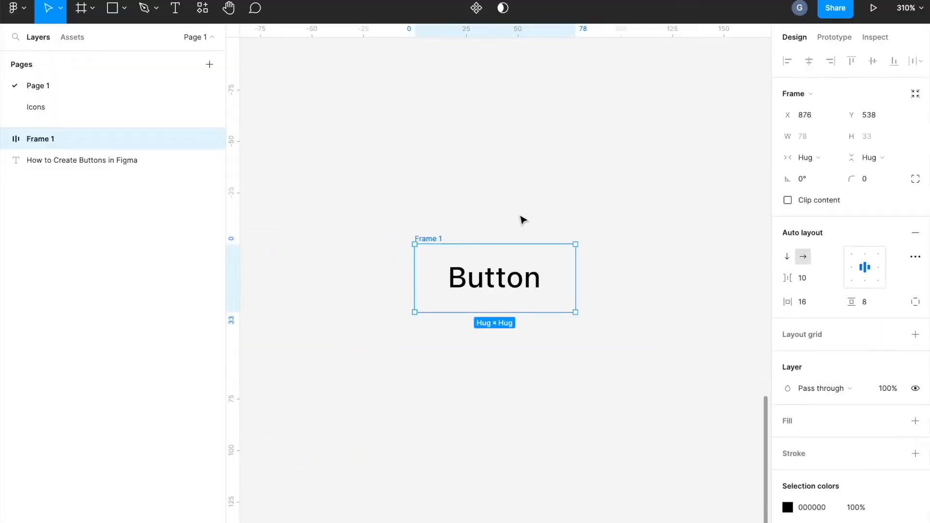
# Add a fill to the frame around the "Button" text and set its colour to 2627FF
pyautogui.click(311, 190)
pyautogui.click(282, 287)
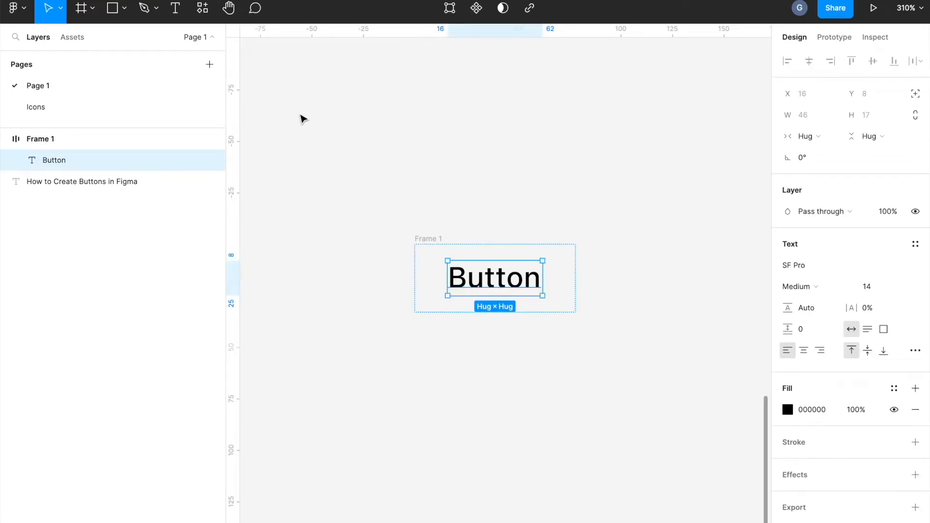
pyautogui.hotkey('shift', 'Return')
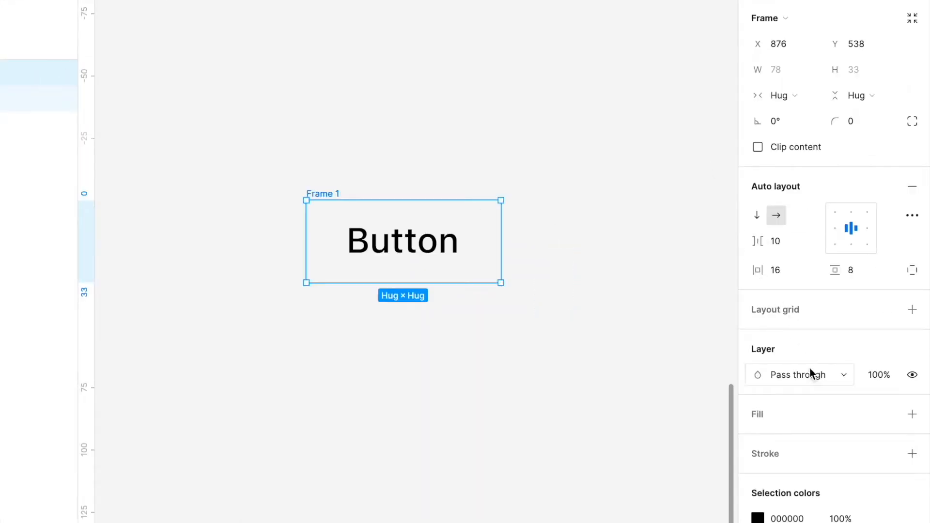
pyautogui.click(912, 413)
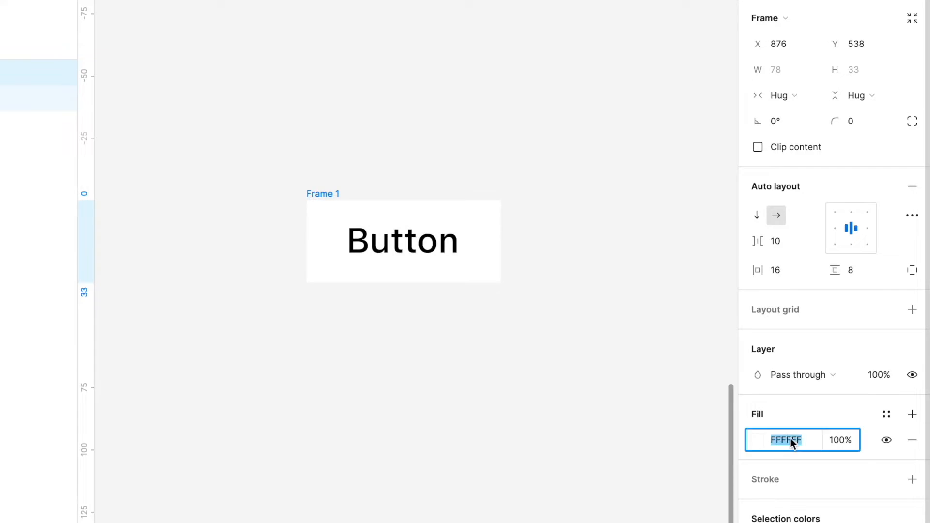
pyautogui.write('262')
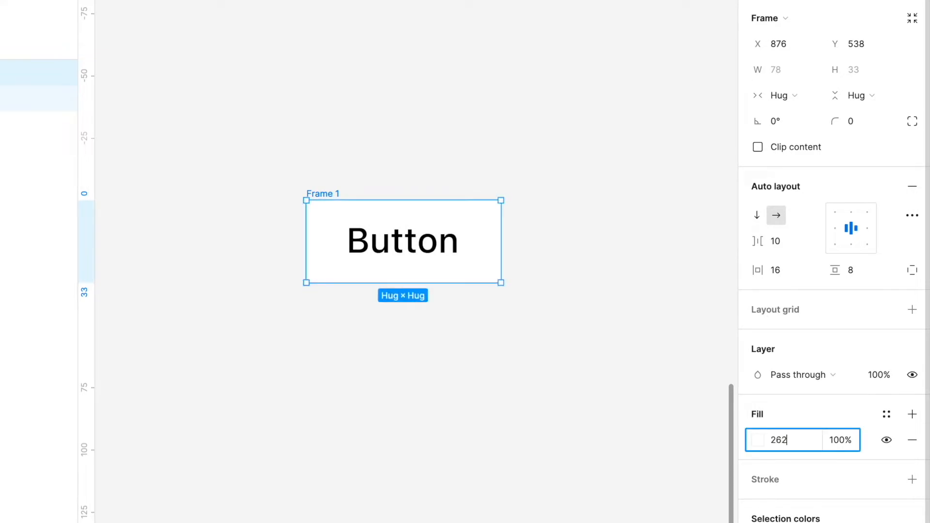
pyautogui.write('7ff')
pyautogui.press('Return')
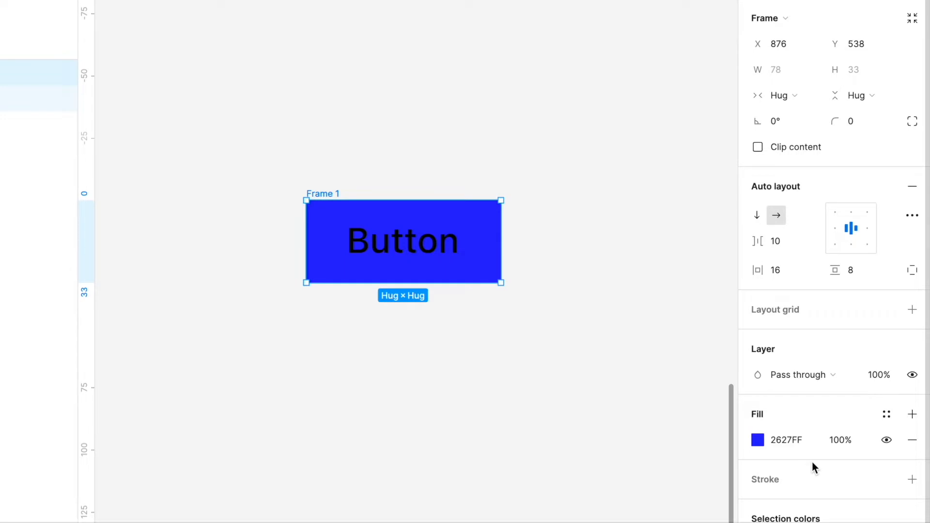
# Give the button frame a corner radius of 6 with 100% corner smoothing, and clip its content
pyautogui.click(861, 120)
pyautogui.write('6')
pyautogui.press('Return')
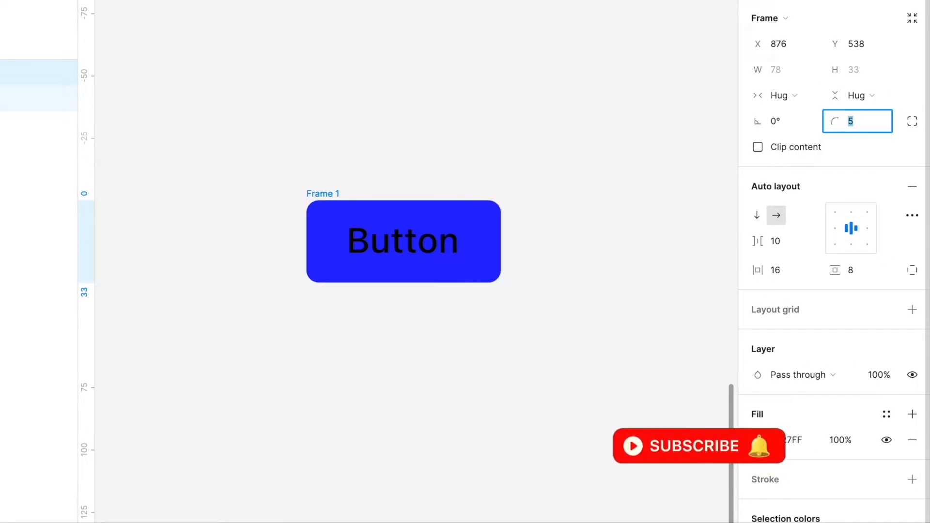
pyautogui.click(912, 121)
pyautogui.click(912, 147)
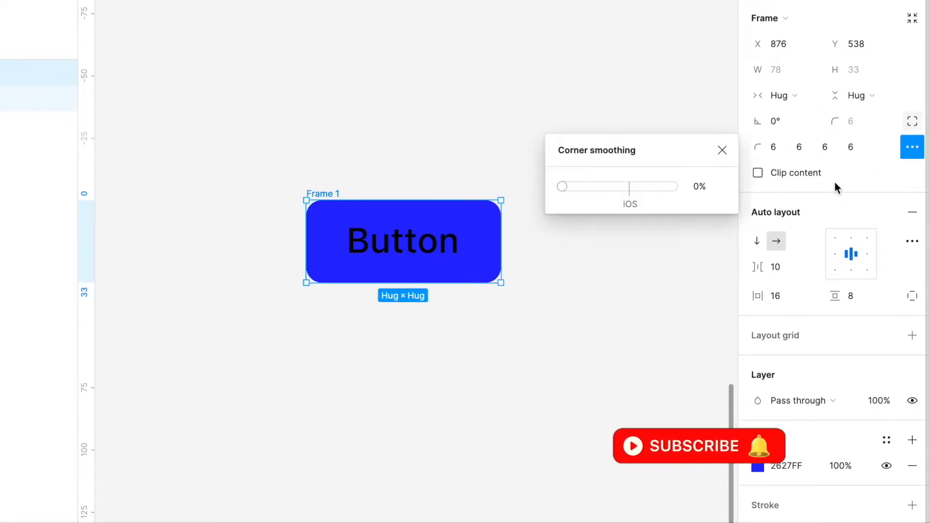
pyautogui.moveTo(574, 190); pyautogui.dragTo(690, 196)
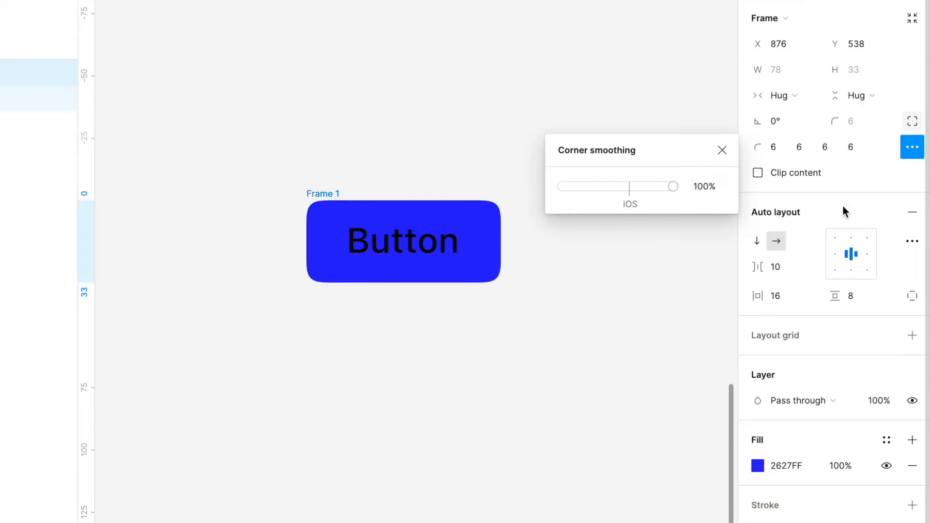
pyautogui.click(876, 214)
# Change the button label's colour from the frame's selection colours to white, FFFFFF
pyautogui.scroll(-2, 815, 490)
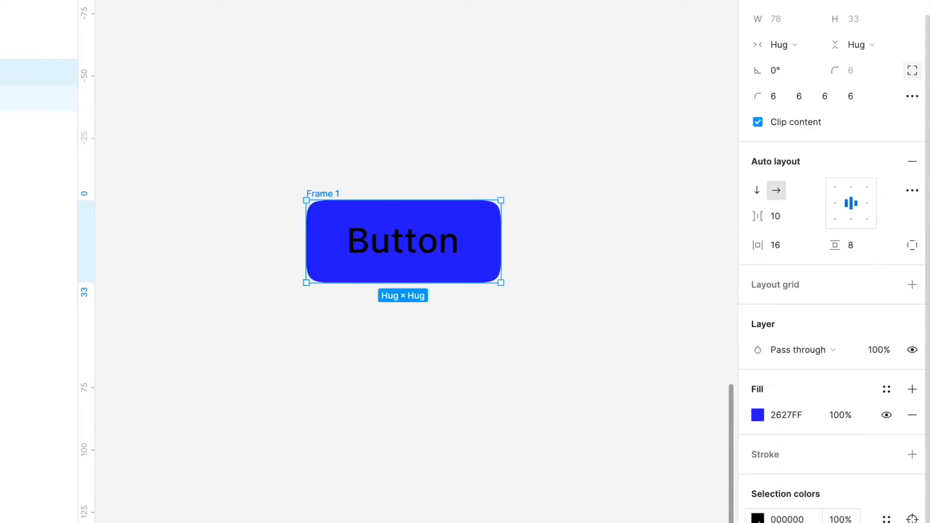
pyautogui.click(757, 518)
pyautogui.click(546, 277)
pyautogui.click(601, 218)
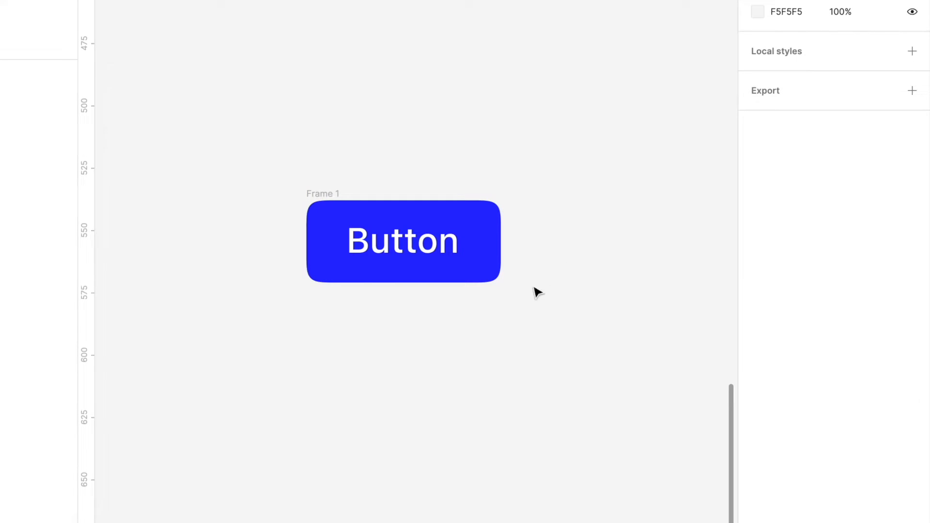
# Try the labels "ok" and "Done" on the button, and settle on "Submit"
pyautogui.doubleClick(397, 238)
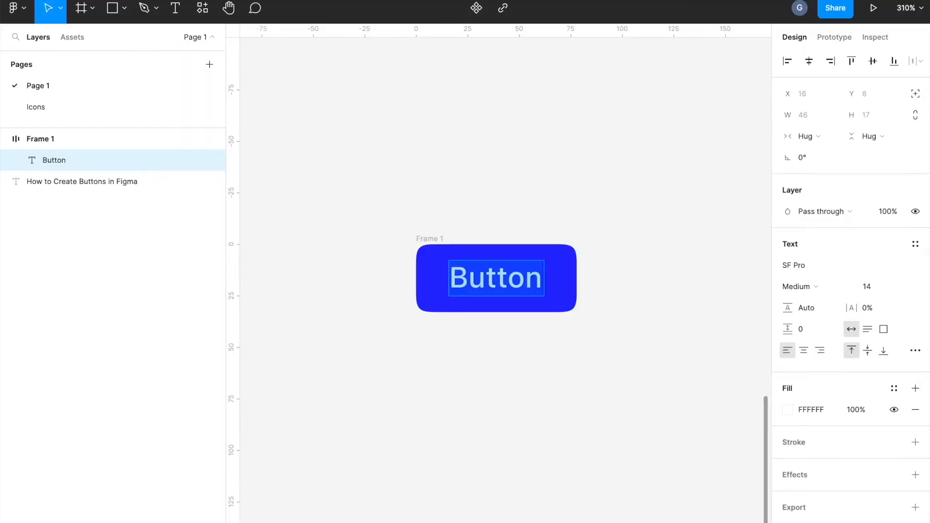
pyautogui.write('ok')
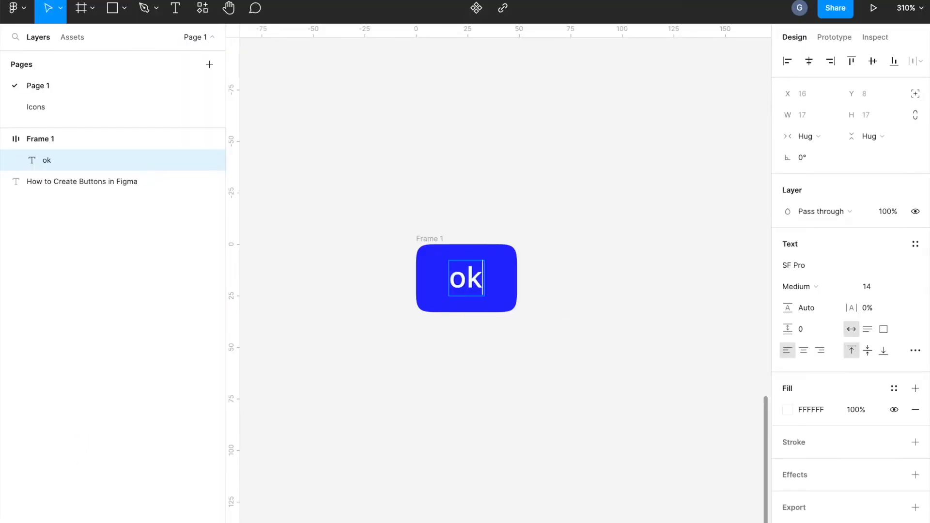
pyautogui.press('BackSpace')
pyautogui.press('BackSpace')
pyautogui.write('Done')
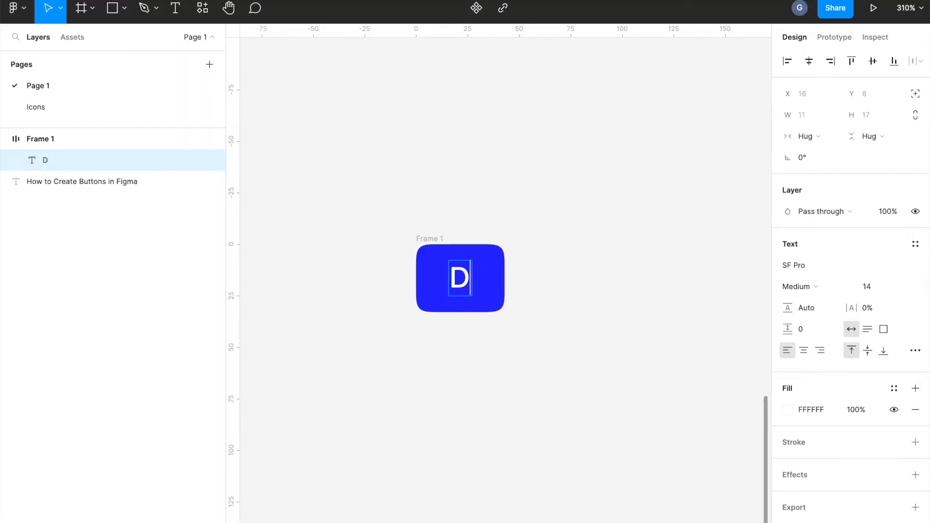
pyautogui.press('BackSpace')
pyautogui.press('BackSpace')
pyautogui.press('BackSpace')
pyautogui.press('BackSpace')
pyautogui.write('S')
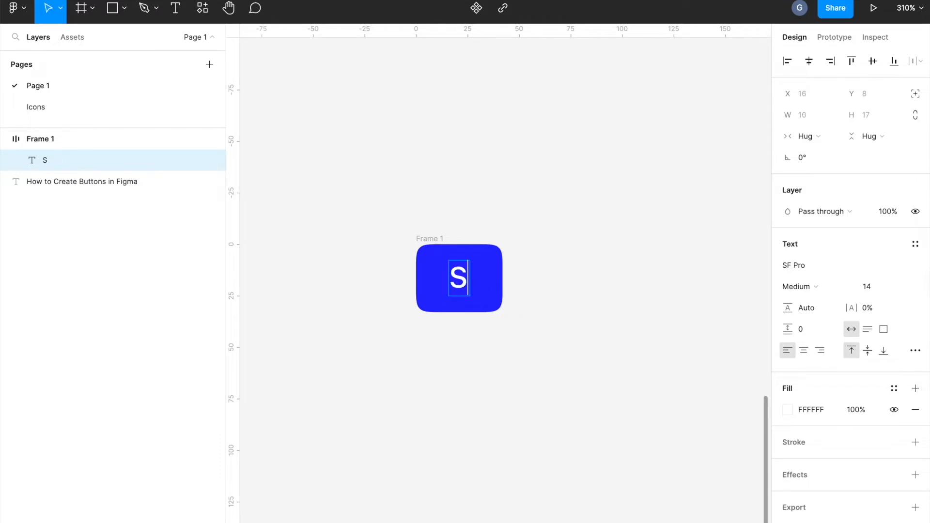
pyautogui.write('ubmit')
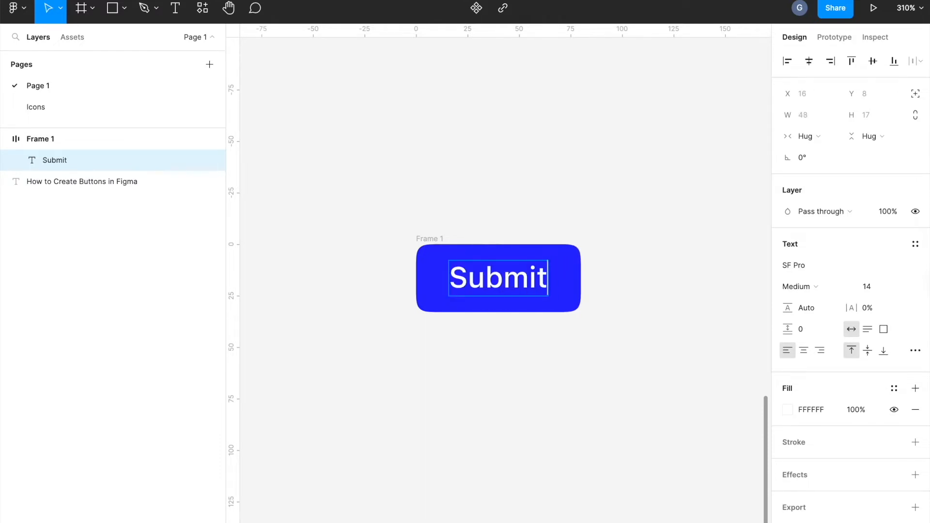
pyautogui.click(557, 352)
# Try to convert the Submit button's frame into a component
pyautogui.click(438, 240)
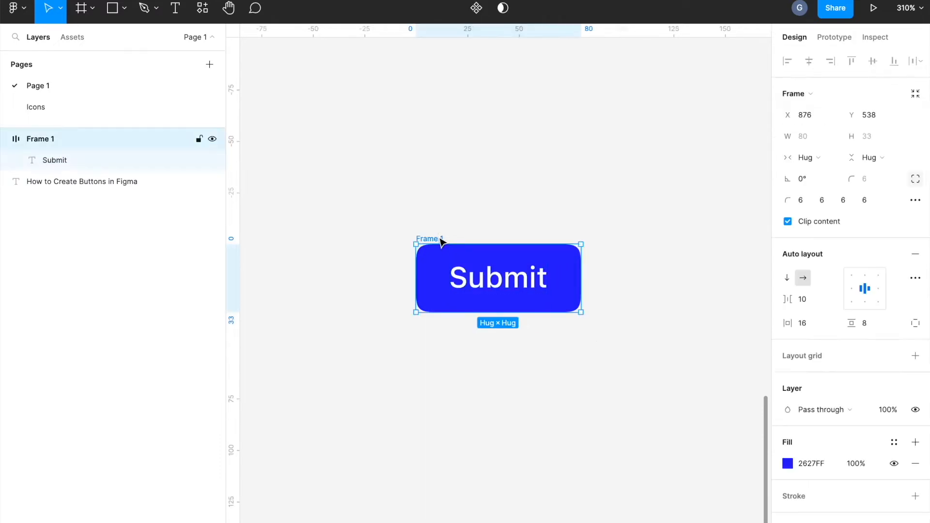
pyautogui.click(477, 8)
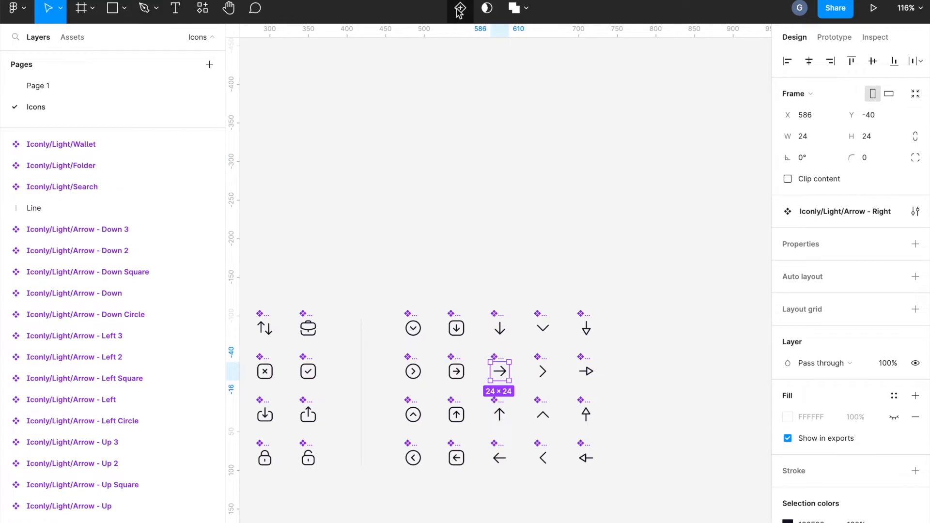
# Paste the copied Iconly/Light/Arrow - Right icon from the Icons page onto Page 1
pyautogui.click(67, 86)
pyautogui.click(532, 152)
pyautogui.scroll(3, 533, 176)
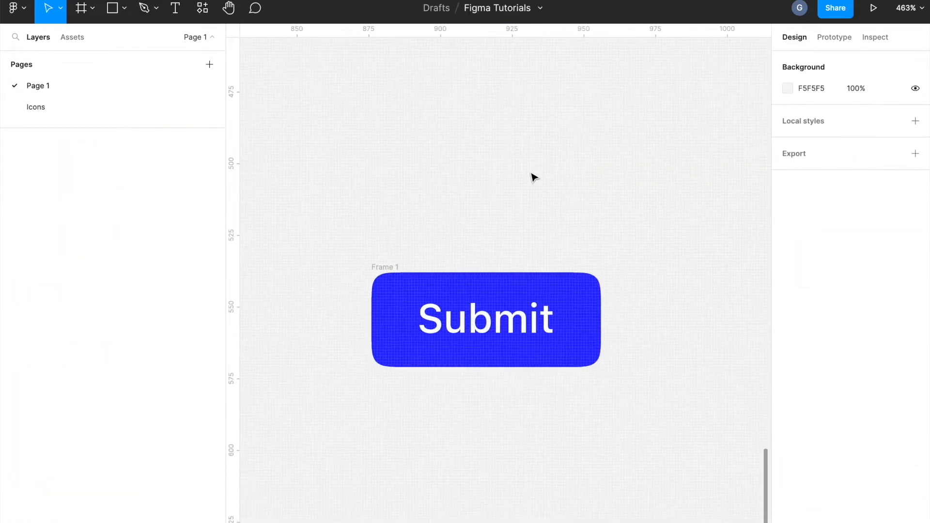
pyautogui.scroll(-3, 532, 177)
pyautogui.hotkey('ctrl', 'v')
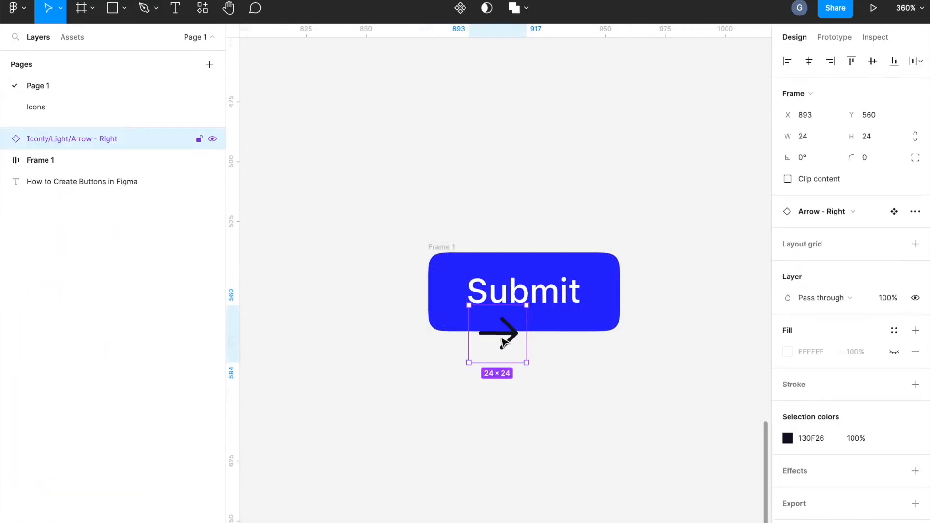
# Move the arrow icon into the button frame after the "Submit" label and colour it white, FFFFFF
pyautogui.moveTo(503, 342); pyautogui.dragTo(614, 380)
pyautogui.moveTo(637, 343); pyautogui.dragTo(623, 292)
pyautogui.click(787, 459)
pyautogui.click(615, 308)
pyautogui.press('Escape')
pyautogui.press('Escape')
# Resize the arrow icon to 14 × 14 and reduce the auto layout spacing between the label and the icon
pyautogui.click(625, 291)
pyautogui.moveTo(649, 315); pyautogui.dragTo(640, 309)
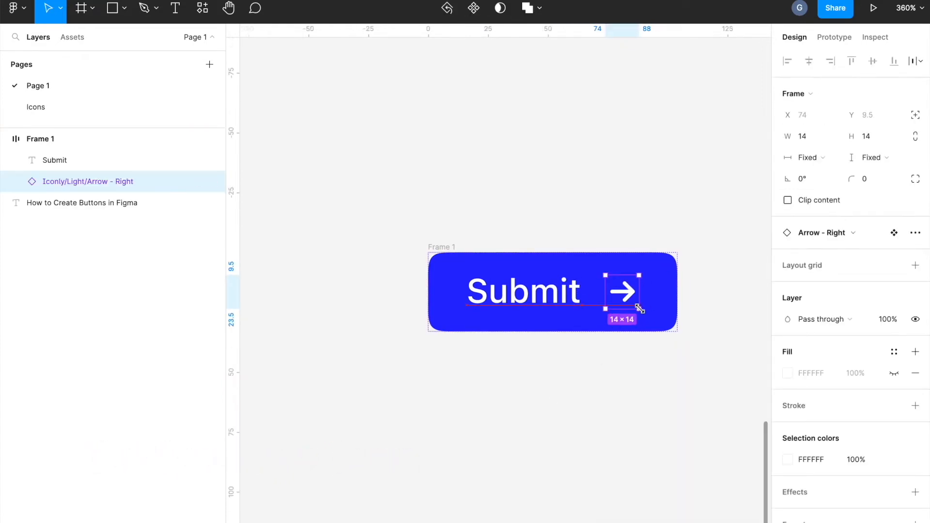
pyautogui.press('Escape')
pyautogui.write('8')
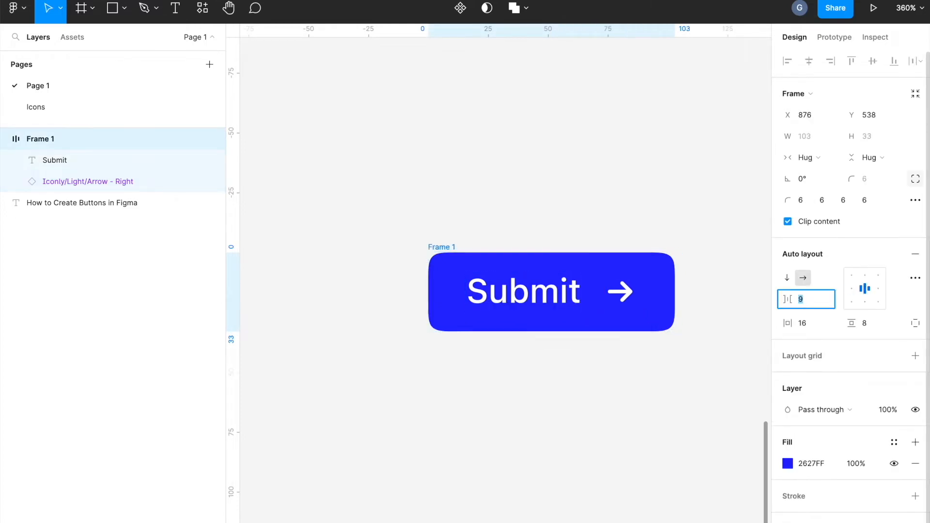
pyautogui.press('Return')
pyautogui.click(594, 387)
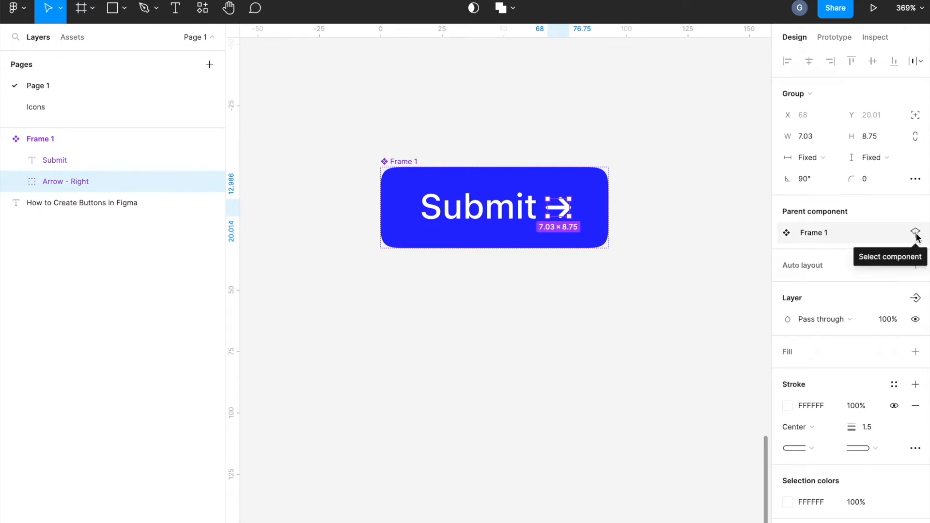
# Create a visibility property named "Show Arrow - Right" with value True for the component's arrow layer
pyautogui.click(504, 213)
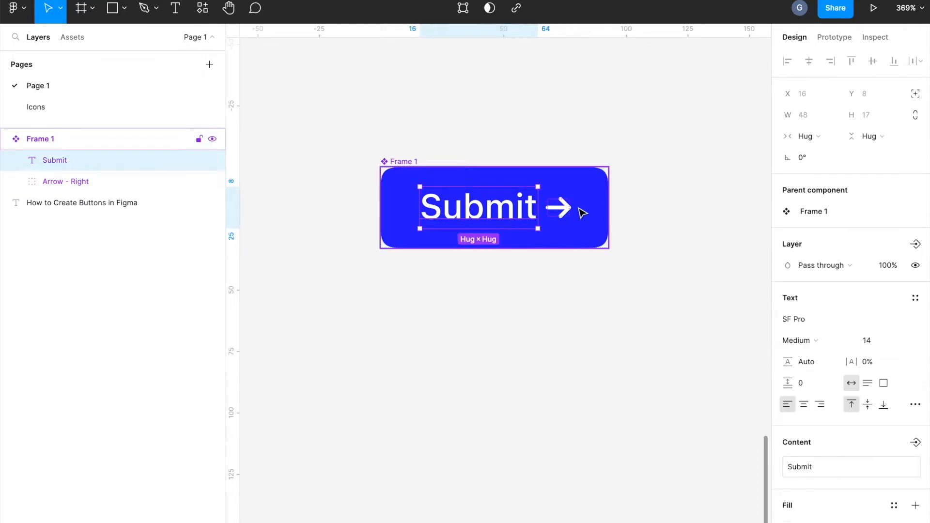
pyautogui.click(561, 211)
pyautogui.click(915, 297)
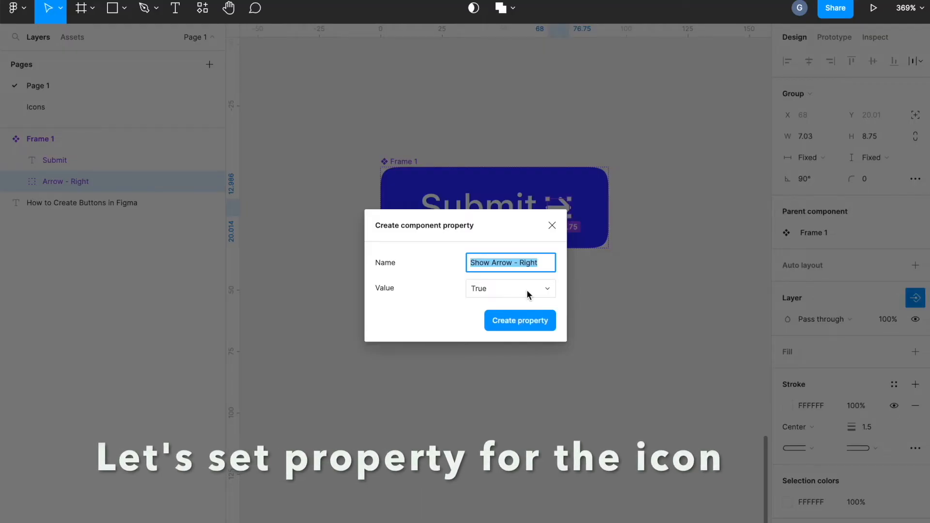
pyautogui.click(536, 322)
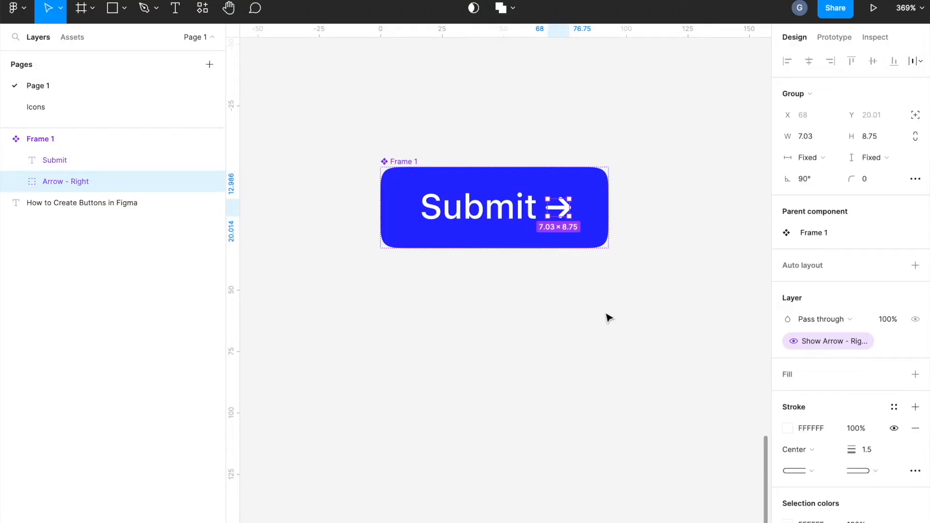
pyautogui.click(496, 219)
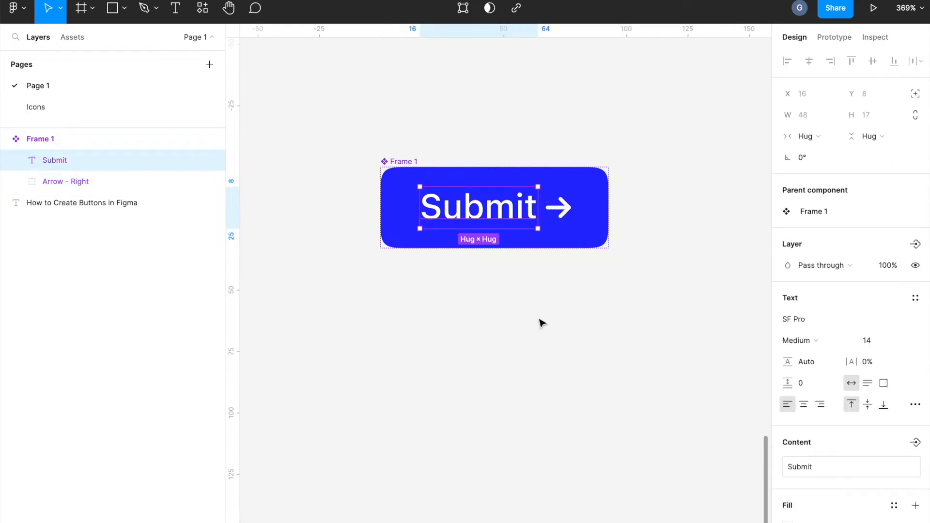
pyautogui.click(542, 323)
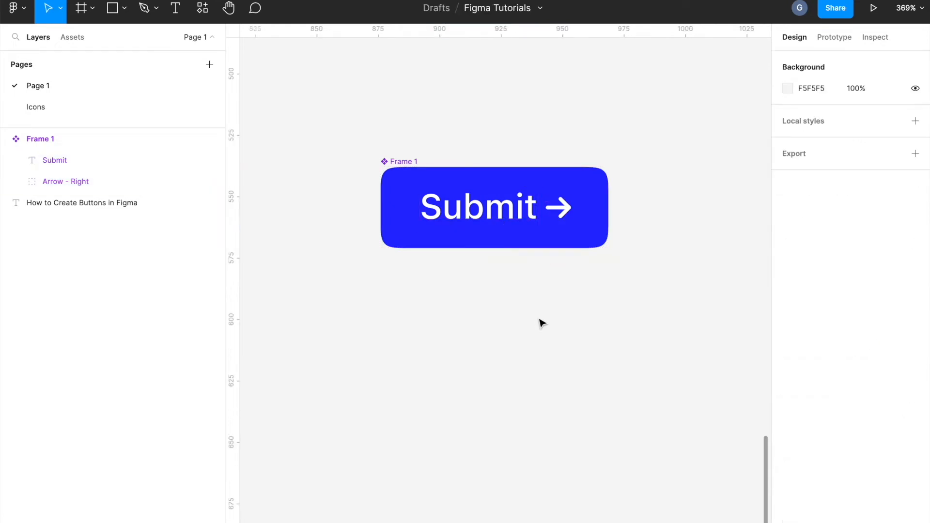
# Place an instance of the Submit button component from the local assets below the main component
pyautogui.click(73, 37)
pyautogui.moveTo(56, 199); pyautogui.dragTo(533, 334)
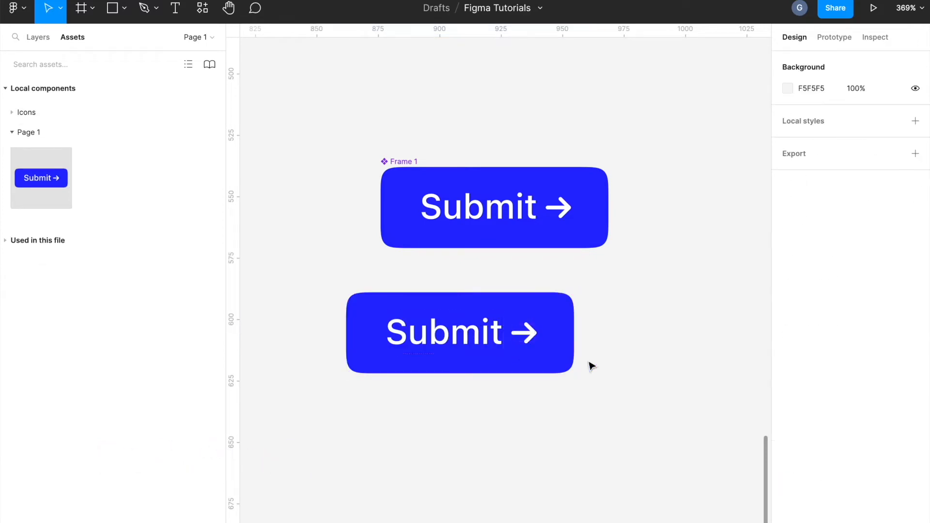
pyautogui.moveTo(519, 333); pyautogui.dragTo(564, 348)
# Test the instance's Show Arrow property by switching it off and on, and delete the instance
pyautogui.click(860, 275)
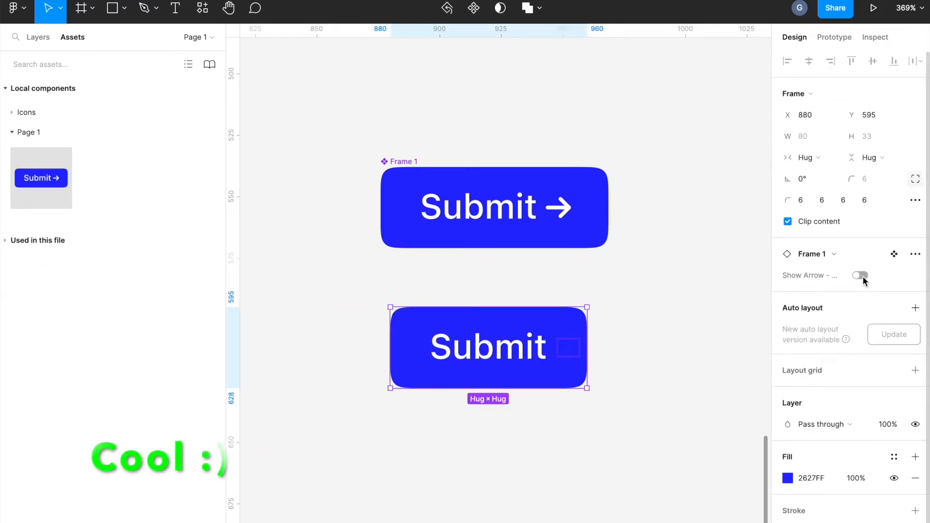
pyautogui.click(860, 275)
pyautogui.click(860, 275)
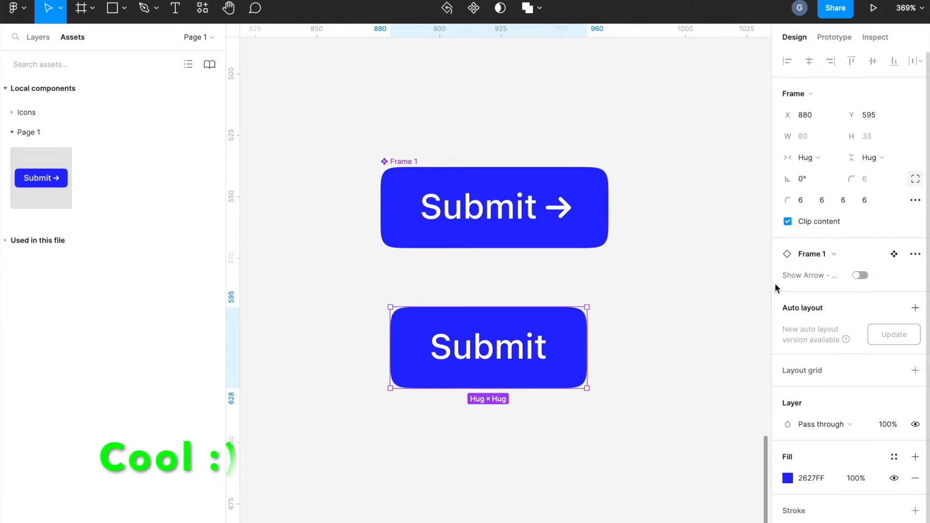
pyautogui.press('Delete')
# Add a second variant to the Submit button component, Frame 1
pyautogui.click(38, 37)
pyautogui.click(49, 138)
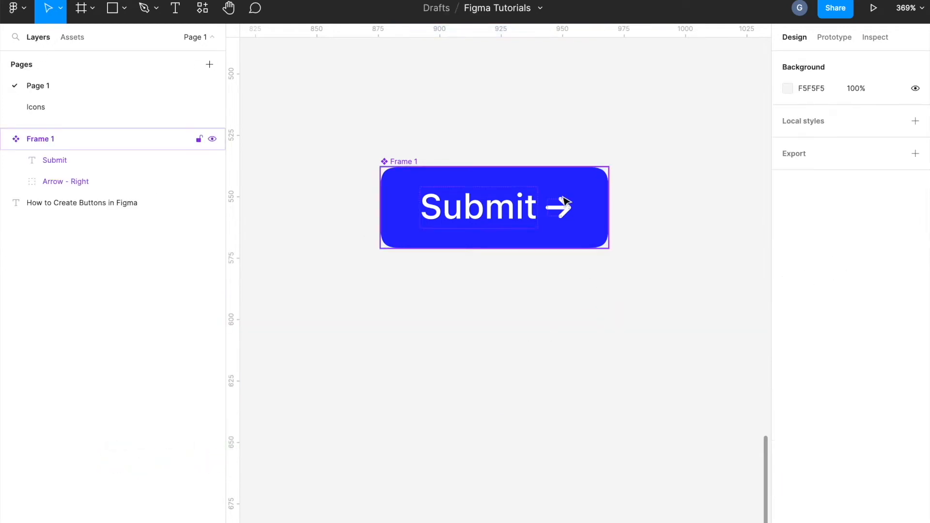
pyautogui.click(641, 344)
pyautogui.click(48, 138)
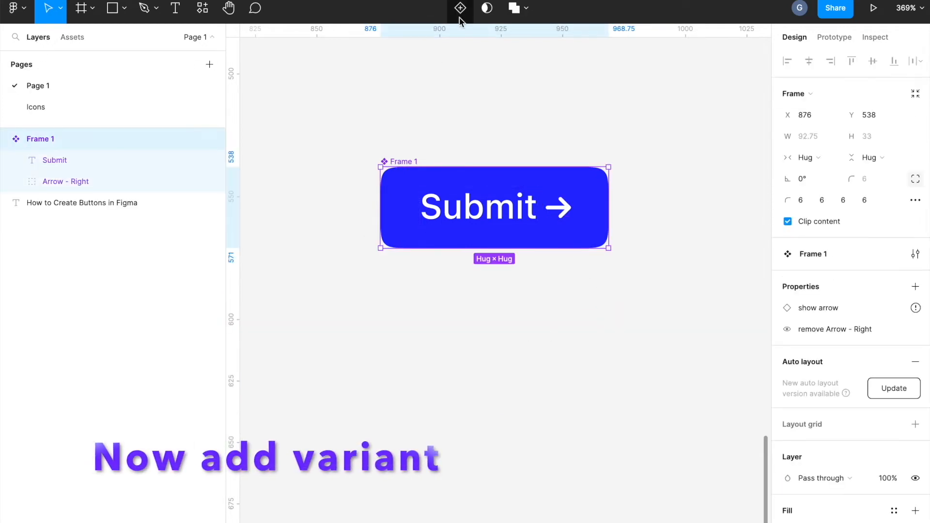
pyautogui.click(460, 8)
pyautogui.scroll(-5, 882, 442)
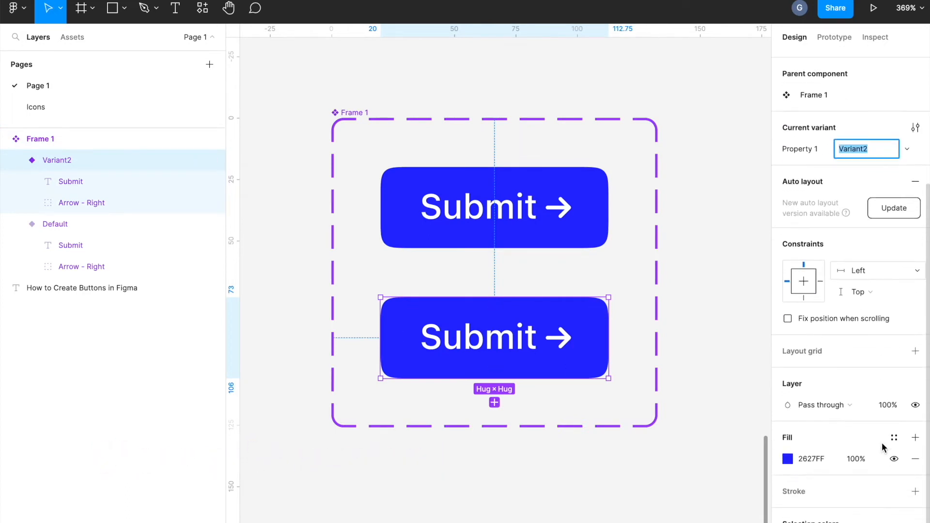
# Recolour the second variant with a light lavender fill and a 2627FF label and arrow
pyautogui.click(787, 422)
pyautogui.moveTo(701, 329); pyautogui.dragTo(634, 307)
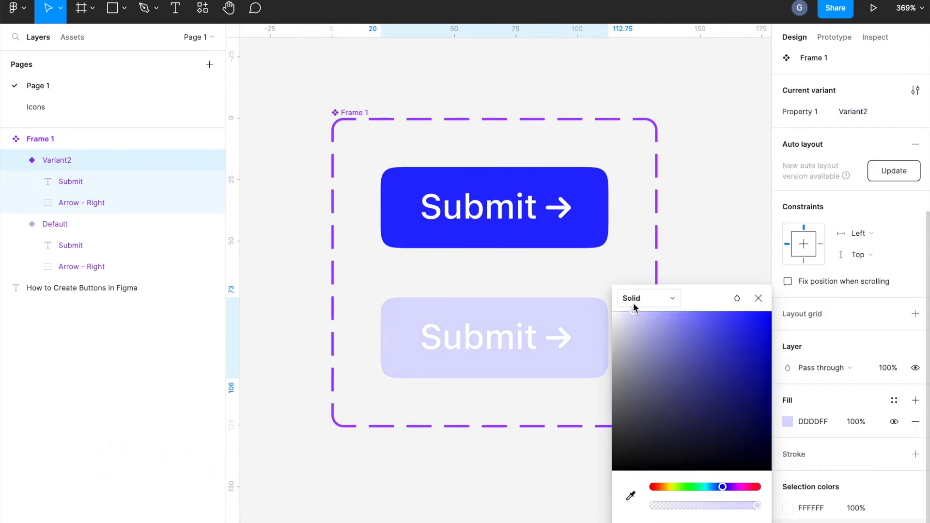
pyautogui.click(788, 508)
pyautogui.click(630, 496)
pyautogui.click(552, 239)
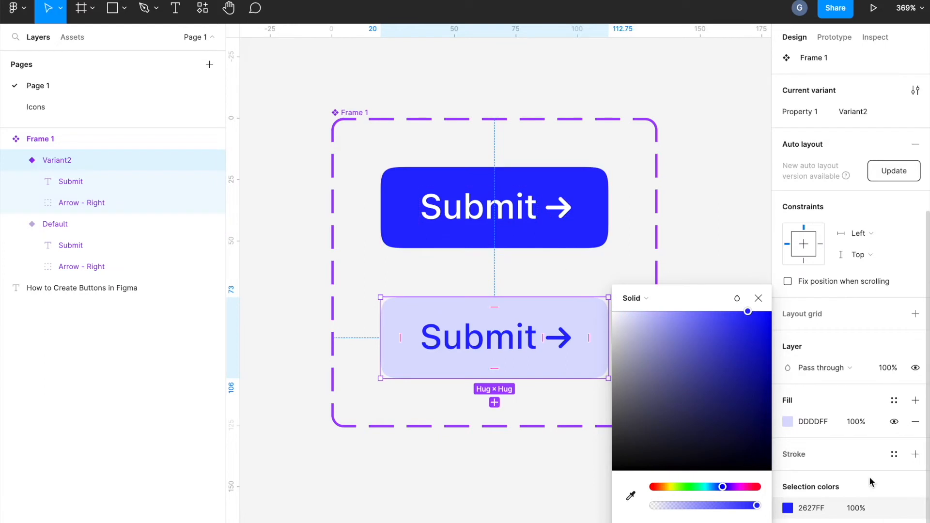
pyautogui.moveTo(631, 312); pyautogui.dragTo(627, 315)
pyautogui.click(716, 348)
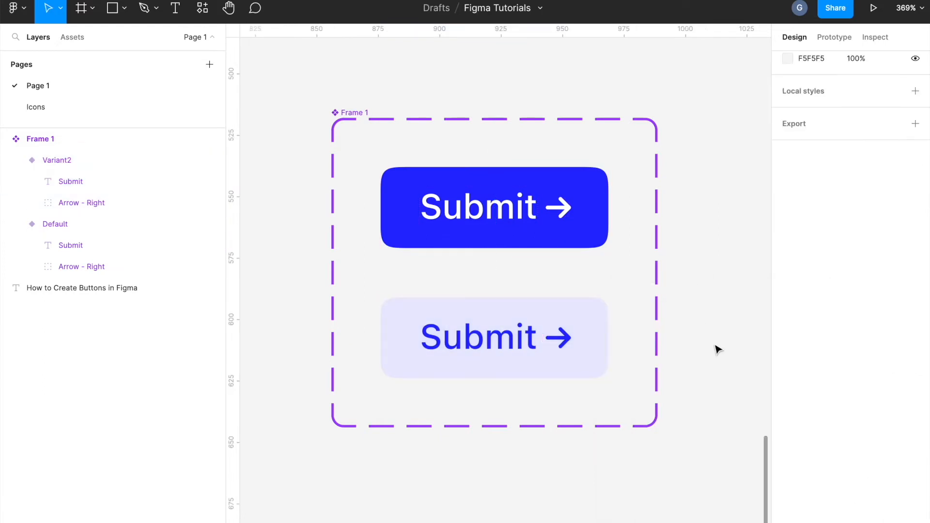
# Change the second variant's label to "Cancel"
pyautogui.doubleClick(509, 345)
pyautogui.write('Cancel')
pyautogui.click(702, 477)
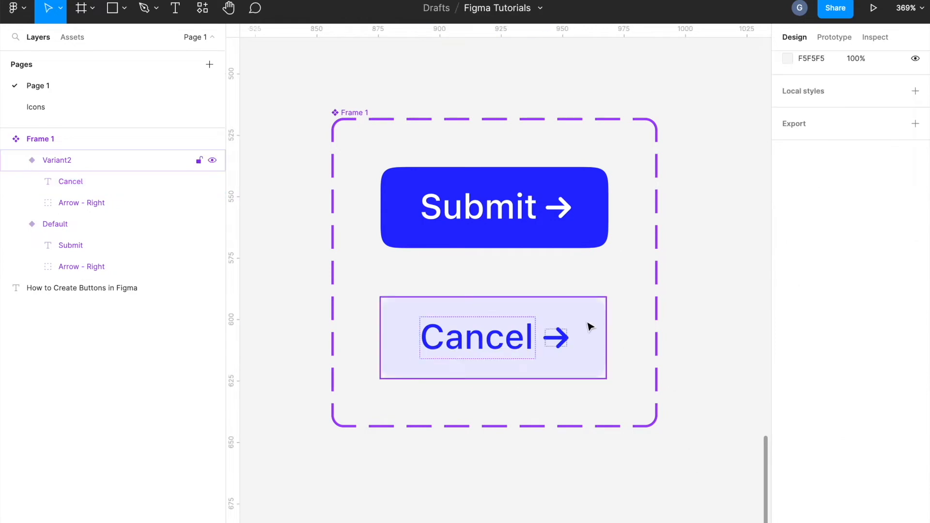
# Add a third variant to the Frame 1 component set, below the Cancel button
pyautogui.click(359, 114)
pyautogui.click(716, 228)
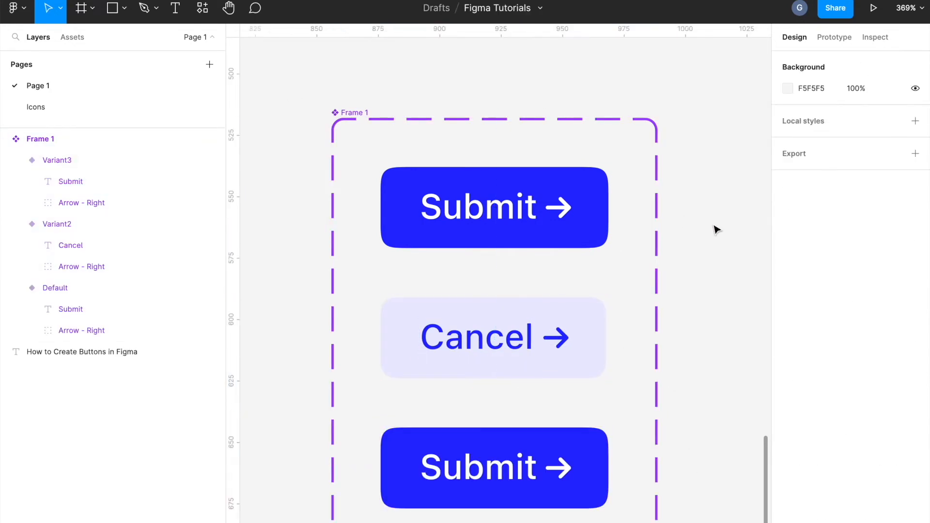
pyautogui.scroll(-2, 302, 184)
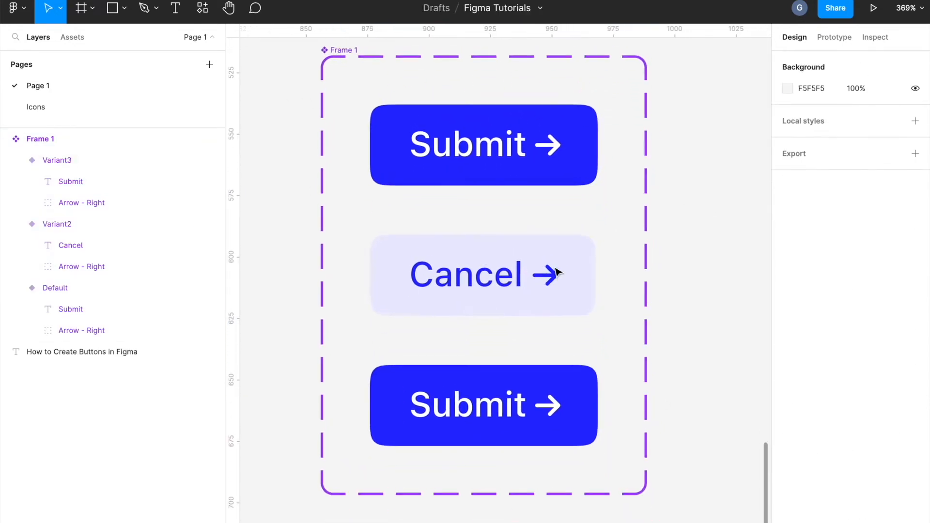
pyautogui.click(581, 401)
pyautogui.click(728, 357)
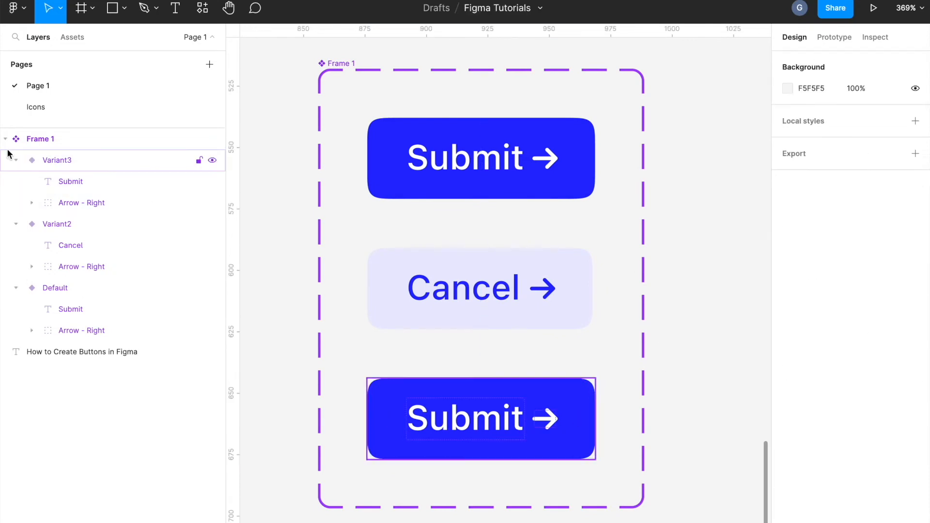
# Change the third variant's blue fill to white
pyautogui.click(72, 37)
pyautogui.hscroll(-2, 504, 271)
pyautogui.click(535, 415)
pyautogui.click(787, 421)
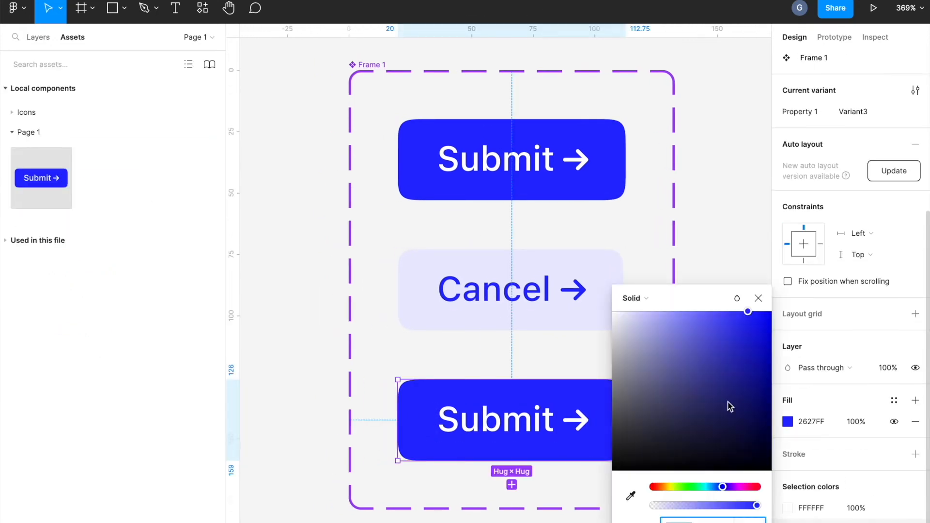
pyautogui.click(666, 353)
pyautogui.moveTo(656, 452)
pyautogui.mouseDown()
pyautogui.moveTo(614, 431)
pyautogui.moveTo(629, 348)
pyautogui.moveTo(613, 312)
pyautogui.mouseUp()
# Add a light lavender stroke to the third variant and set its label and arrow colour to 404040
pyautogui.click(914, 454)
pyautogui.click(788, 475)
pyautogui.moveTo(614, 471)
pyautogui.mouseDown()
pyautogui.moveTo(693, 365)
pyautogui.moveTo(636, 315)
pyautogui.mouseUp()
pyautogui.press('Escape')
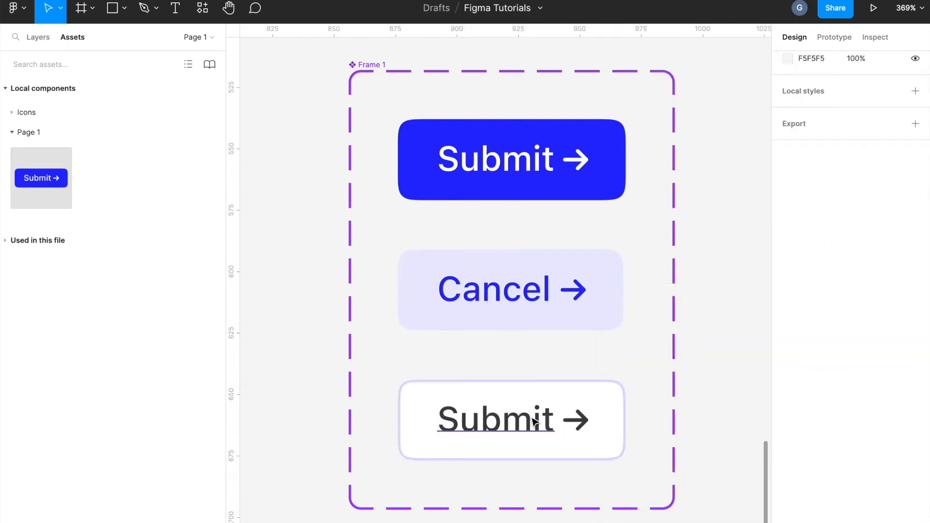
# Change the third variant's label to "Help"
pyautogui.doubleClick(536, 422)
pyautogui.write('Help')
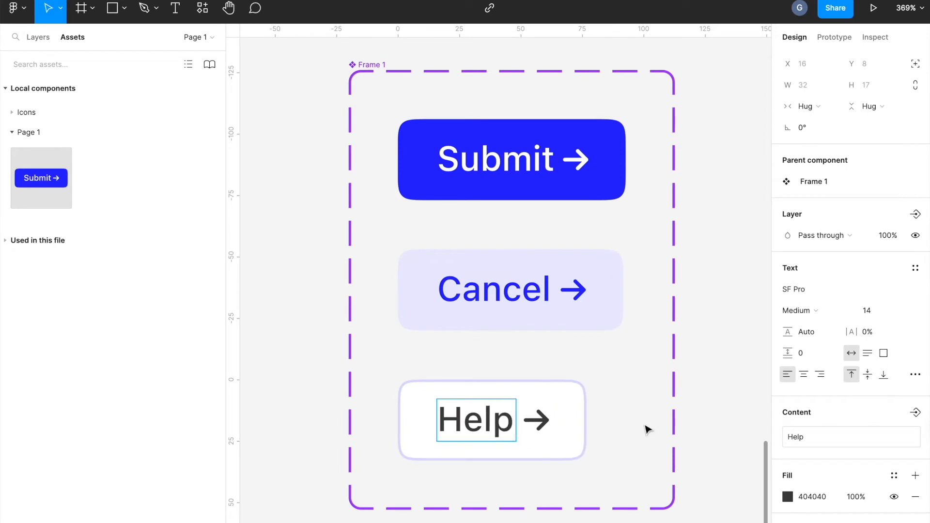
pyautogui.click(699, 451)
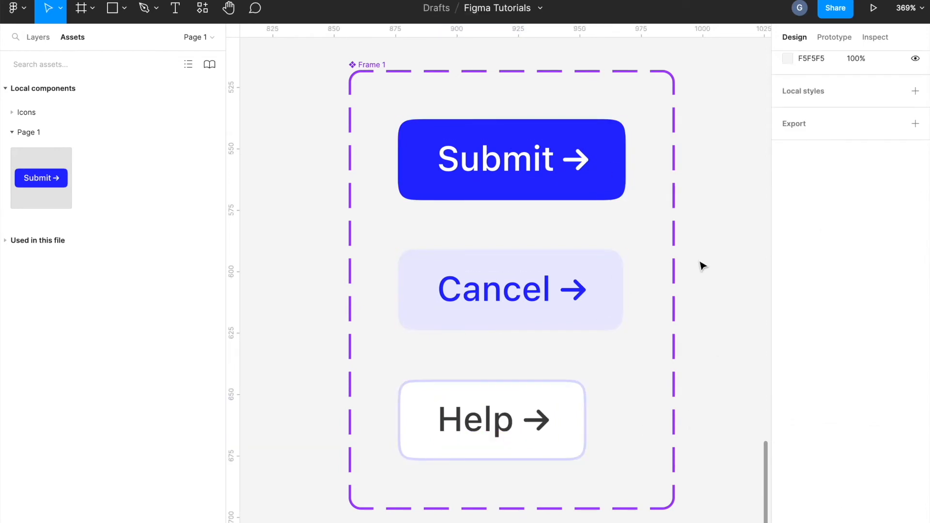
# Rename the Submit variant's Property 1 value as primary
pyautogui.click(511, 154)
pyautogui.scroll(-4, 839, 337)
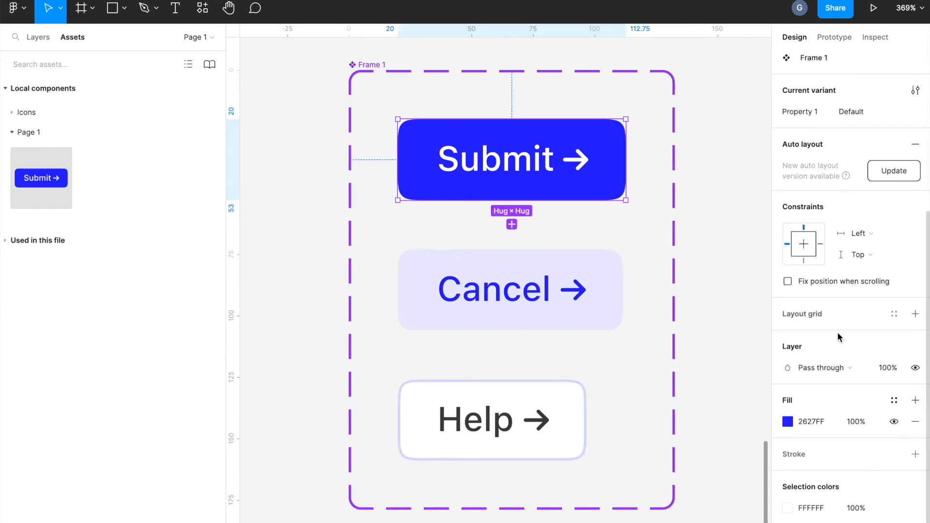
pyautogui.click(536, 266)
pyautogui.click(542, 187)
pyautogui.scroll(4, 896, 294)
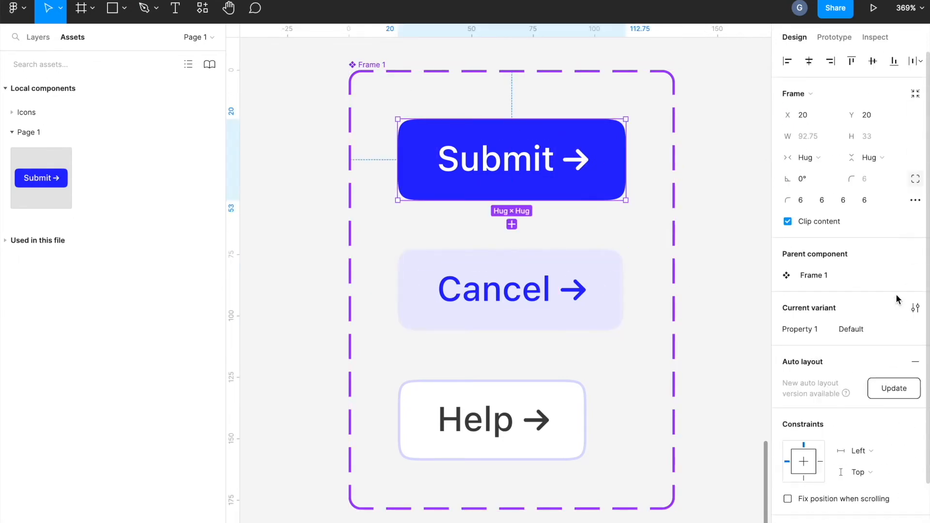
pyautogui.hscroll(-1, 564, 190)
pyautogui.click(850, 329)
pyautogui.write('prima')
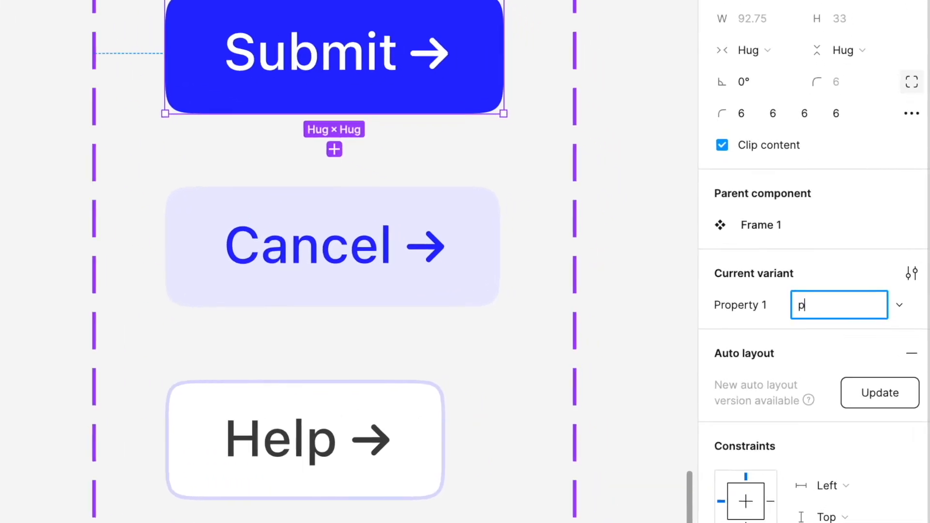
pyautogui.write('ry')
pyautogui.press('Return')
# Rename the Cancel variant's Property 1 value as secondary
pyautogui.click(342, 206)
pyautogui.click(779, 278)
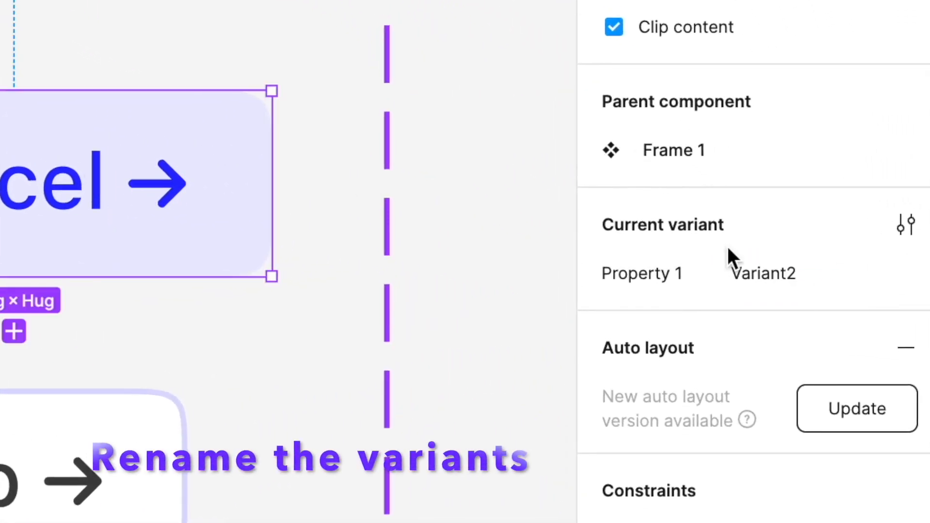
pyautogui.write('seconda')
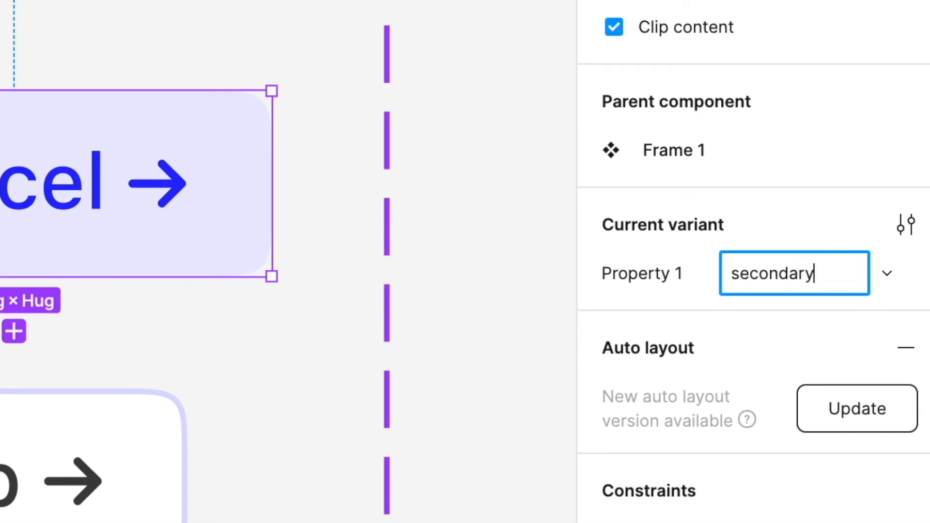
pyautogui.write('ry')
pyautogui.press('Return')
# Rename the Help variant's Property 1 value as tertiary
pyautogui.press('Tab')
pyautogui.click(817, 273)
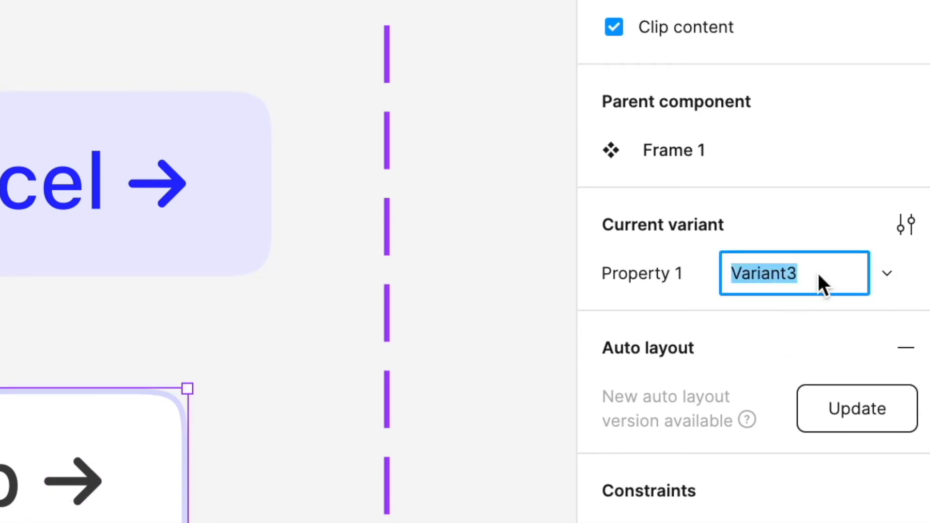
pyautogui.write('tertiary')
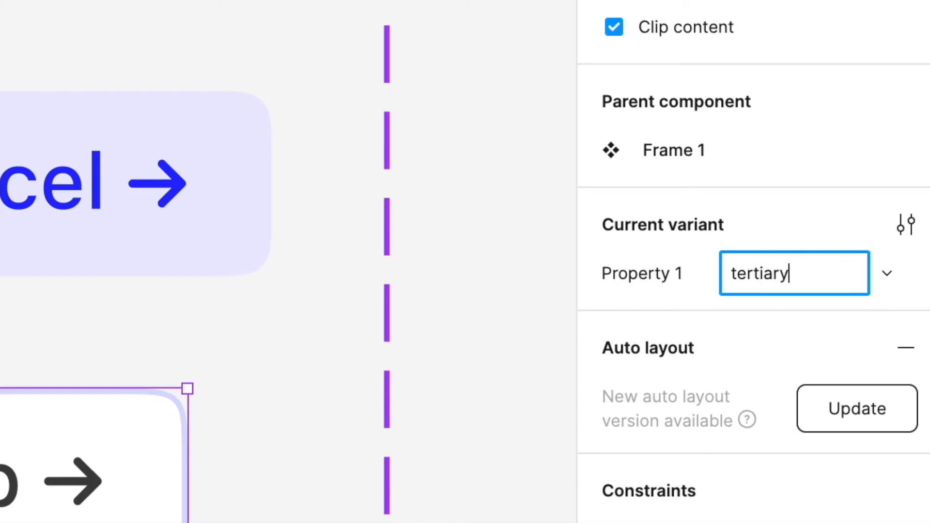
pyautogui.press('Return')
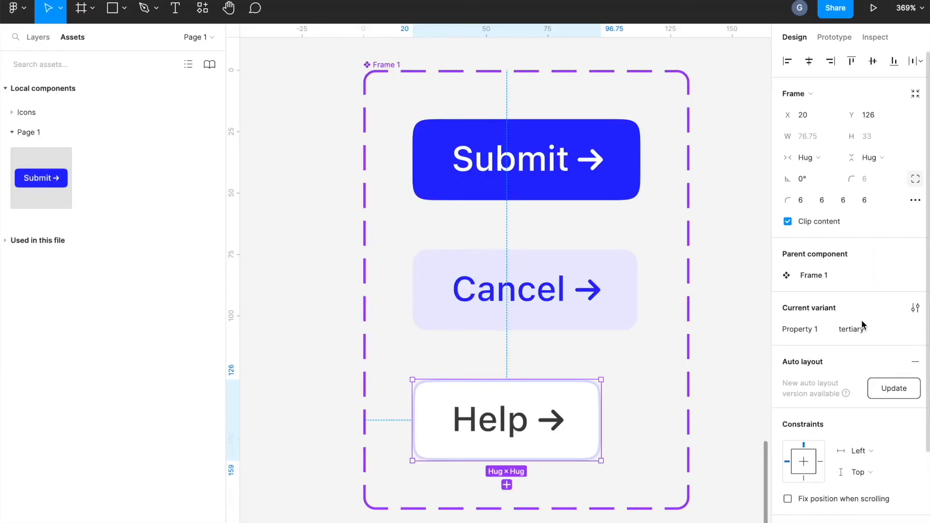
# Add a fourth variant to the Frame 1 component set, below the Help button
pyautogui.click(603, 226)
pyautogui.click(388, 66)
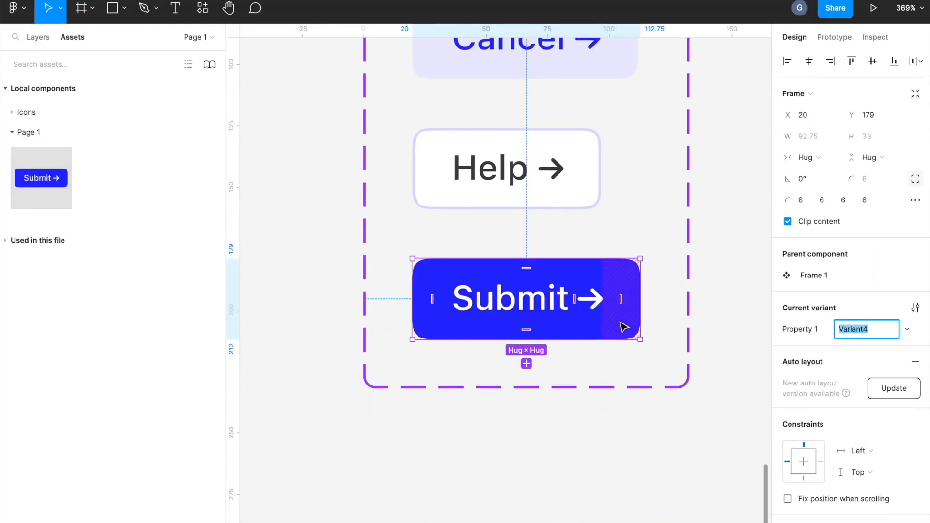
pyautogui.scroll(1, 587, 318)
# Change the fourth variant's label to "Click here"
pyautogui.doubleClick(553, 325)
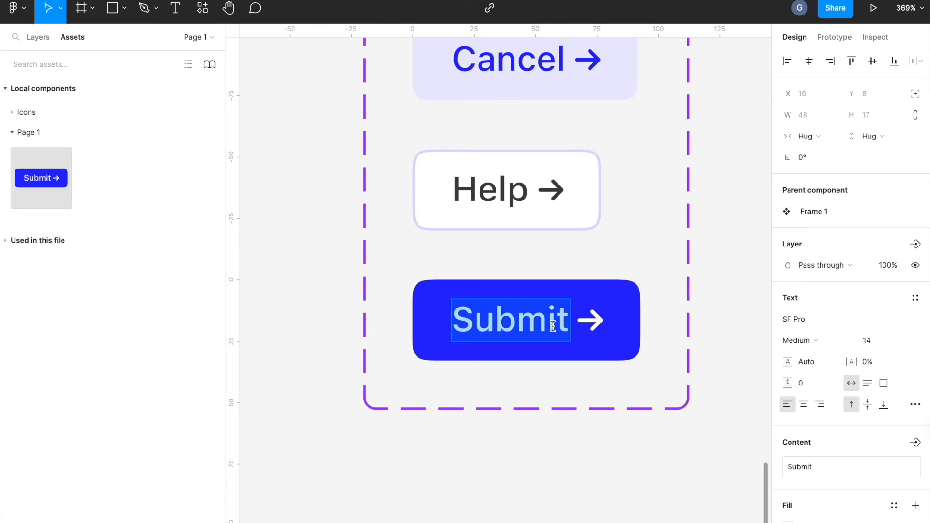
pyautogui.write('Link Button')
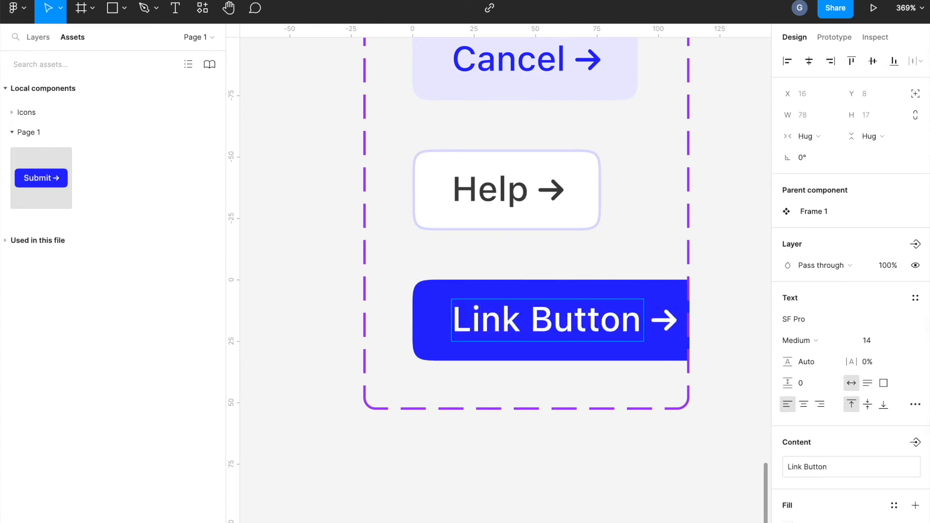
pyautogui.hotkey('ctrl', 'a')
pyautogui.write('Click here')
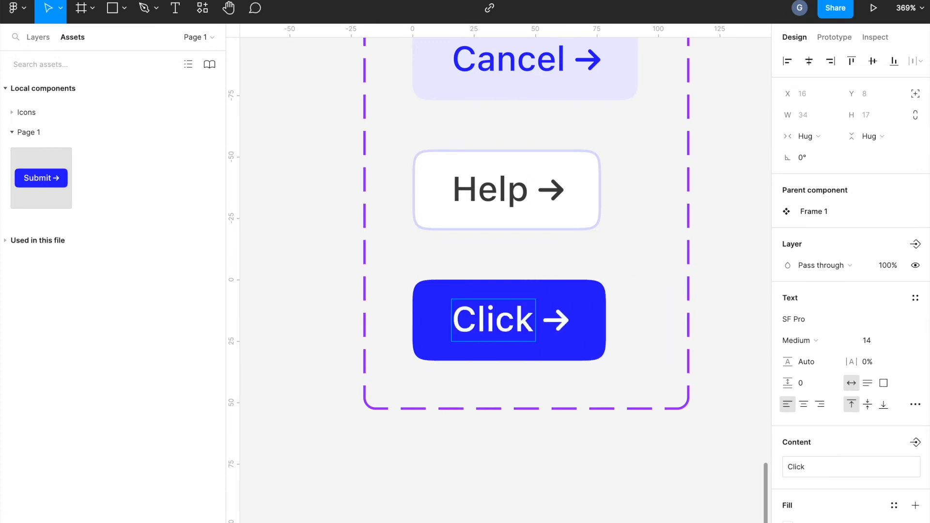
pyautogui.press('Escape')
# Try a dark navy fill, 0E0E72, on the Click here variant
pyautogui.scroll(-1, 836, 469)
pyautogui.click(637, 344)
pyautogui.scroll(-1, 702, 426)
pyautogui.scroll(-3, 828, 485)
pyautogui.click(787, 423)
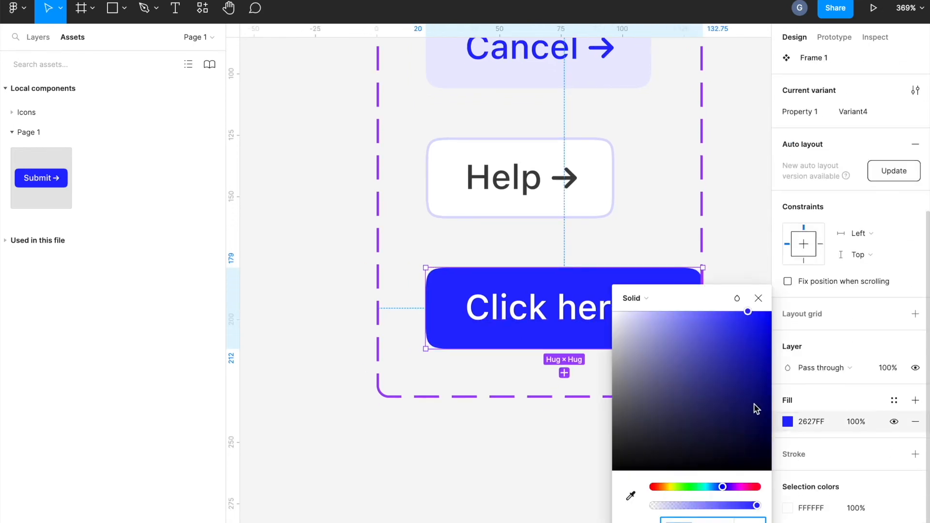
pyautogui.click(751, 397)
pyautogui.click(509, 417)
pyautogui.click(542, 338)
pyautogui.scroll(5, 755, 504)
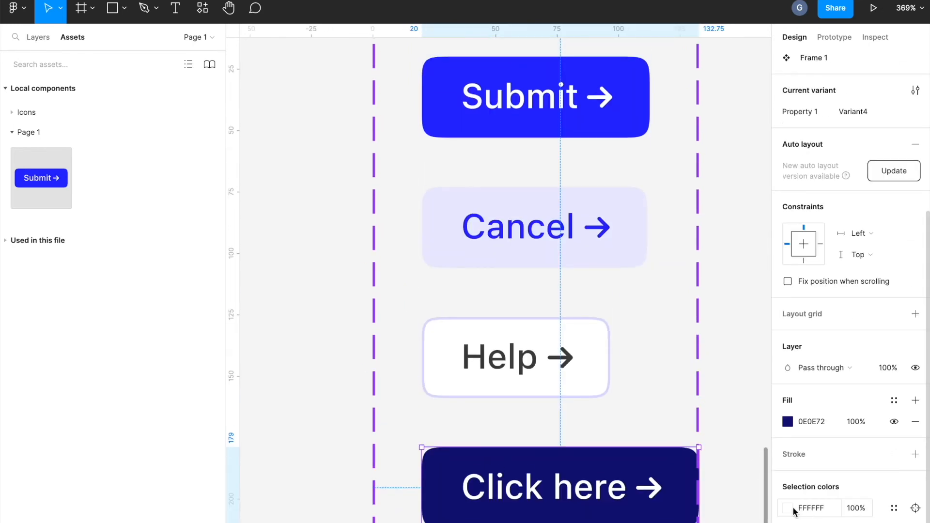
# Recolour the Click here variant with a white FFFFFF fill and a 2627FF label and arrow
pyautogui.click(788, 422)
pyautogui.click(841, 480)
pyautogui.click(787, 421)
pyautogui.moveTo(716, 368); pyautogui.dragTo(572, 299)
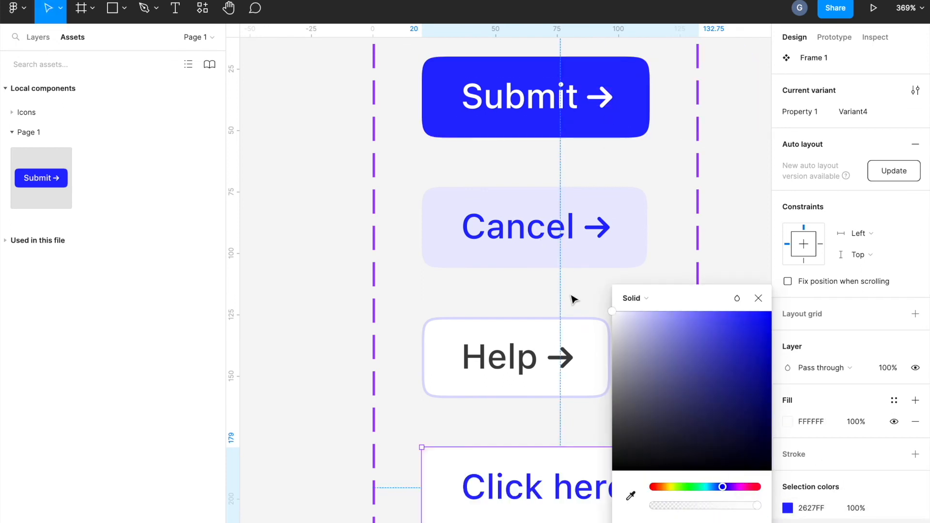
pyautogui.click(572, 298)
# Set the Click here variant's fill opacity to 0%
pyautogui.scroll(-3, 583, 382)
pyautogui.click(656, 361)
pyautogui.click(788, 421)
pyautogui.click(855, 422)
pyautogui.write('0')
pyautogui.press('Return')
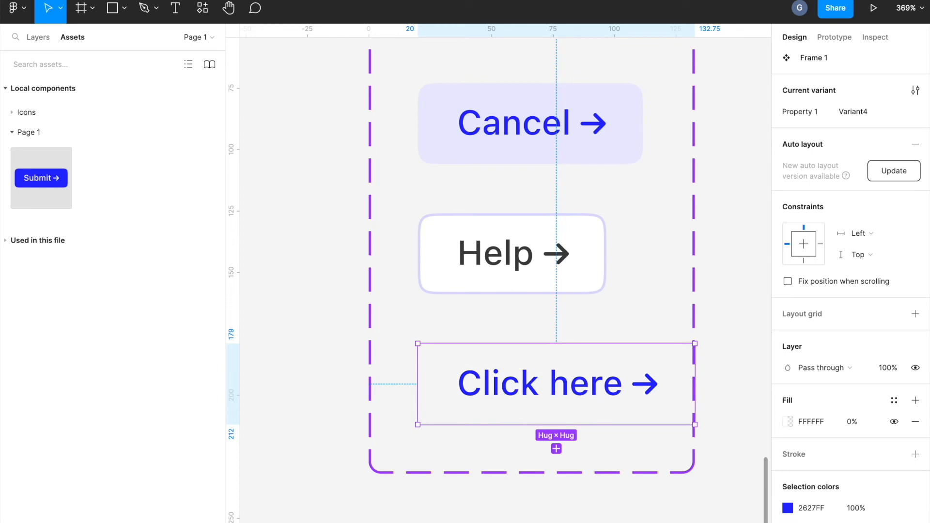
pyautogui.click(699, 489)
# Place an instance of the Submit button from the local components to the right of the component set
pyautogui.scroll(4, 667, 514)
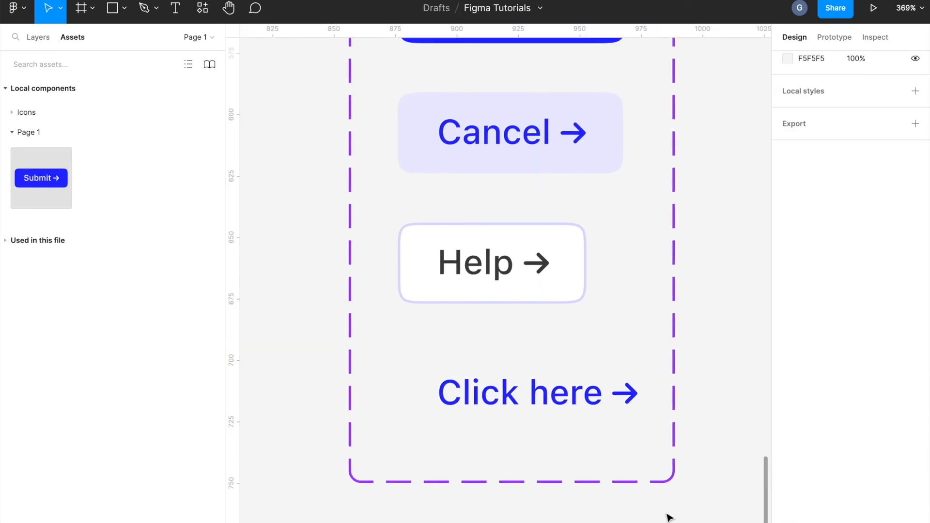
pyautogui.scroll(-2, 651, 469)
pyautogui.scroll(-3, 651, 469)
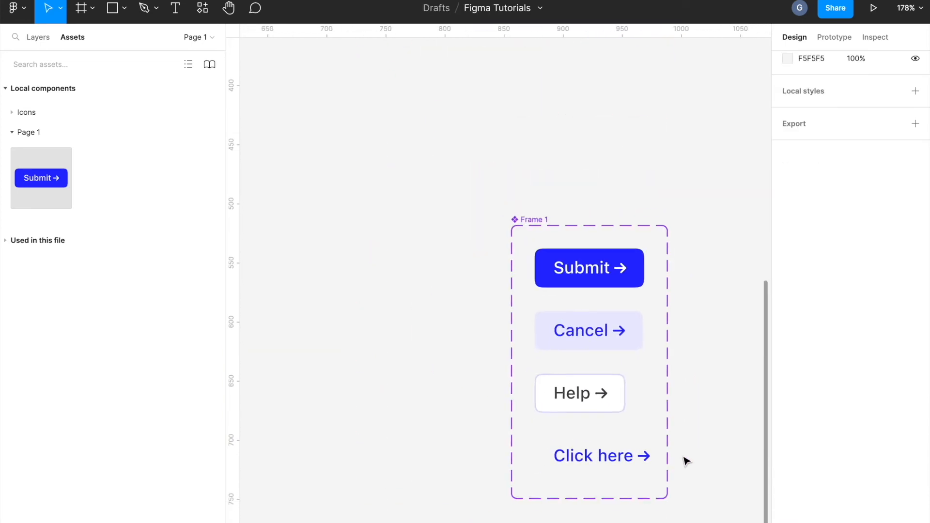
pyautogui.hscroll(5, 618, 440)
pyautogui.scroll(-3, 618, 439)
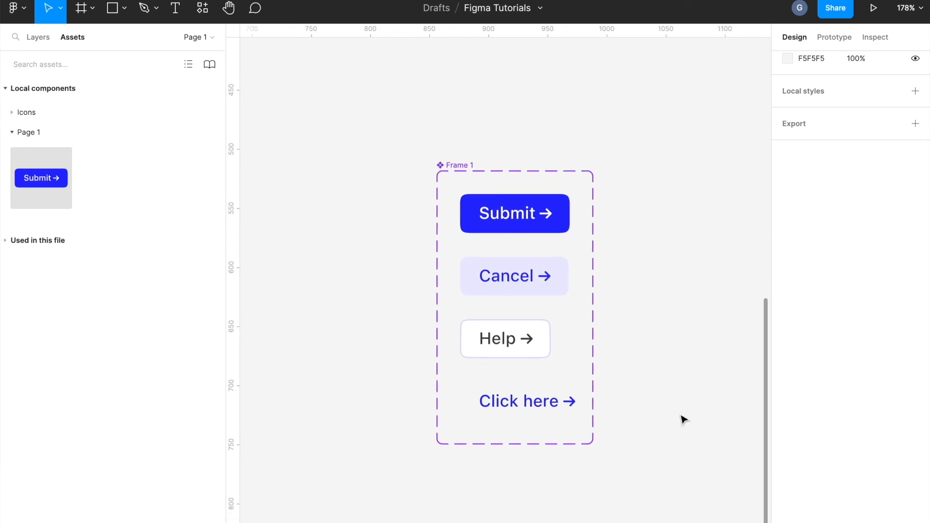
pyautogui.hscroll(2, 630, 418)
pyautogui.scroll(1, 629, 417)
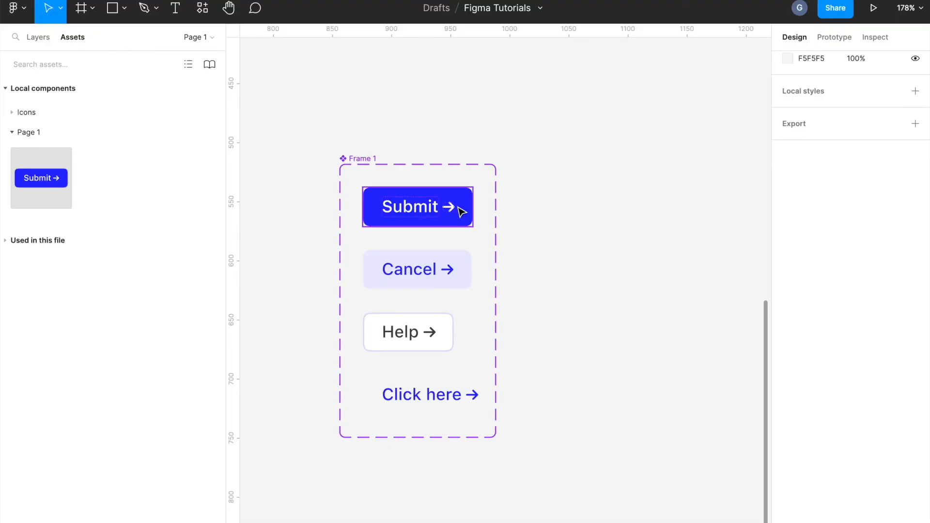
pyautogui.hscroll(-2, 459, 212)
pyautogui.moveTo(41, 178); pyautogui.dragTo(660, 305)
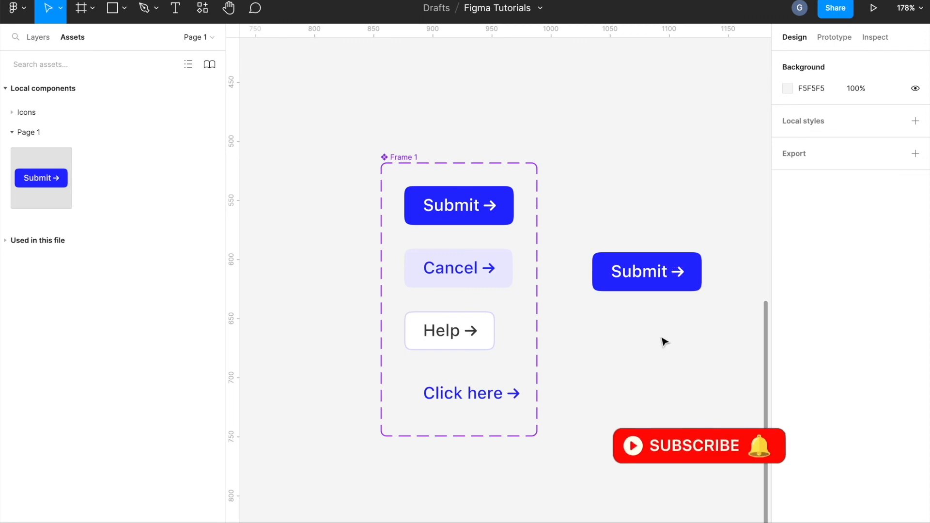
# Rename the Click here variant's Property 1 value as link btn
pyautogui.click(656, 289)
pyautogui.click(875, 280)
pyautogui.click(533, 385)
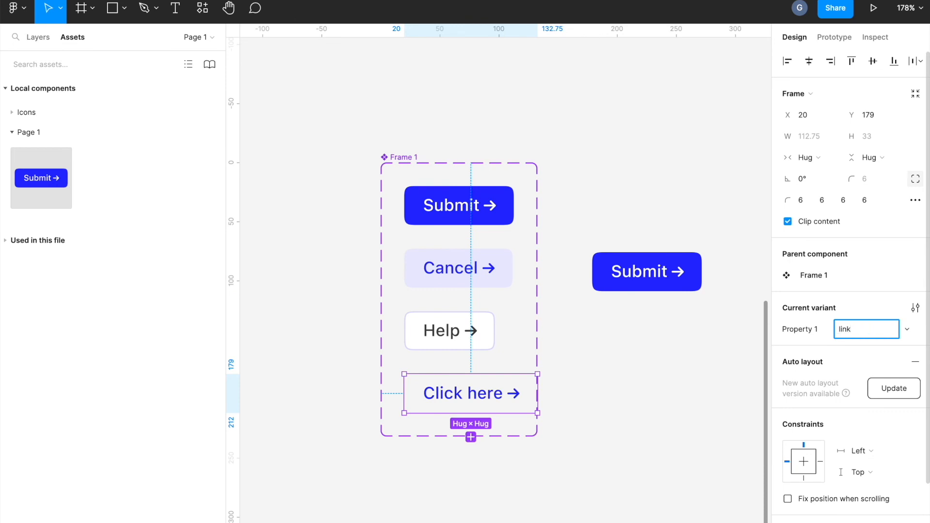
# Test the placed instance by switching its Property 1 to link btn
pyautogui.click(678, 285)
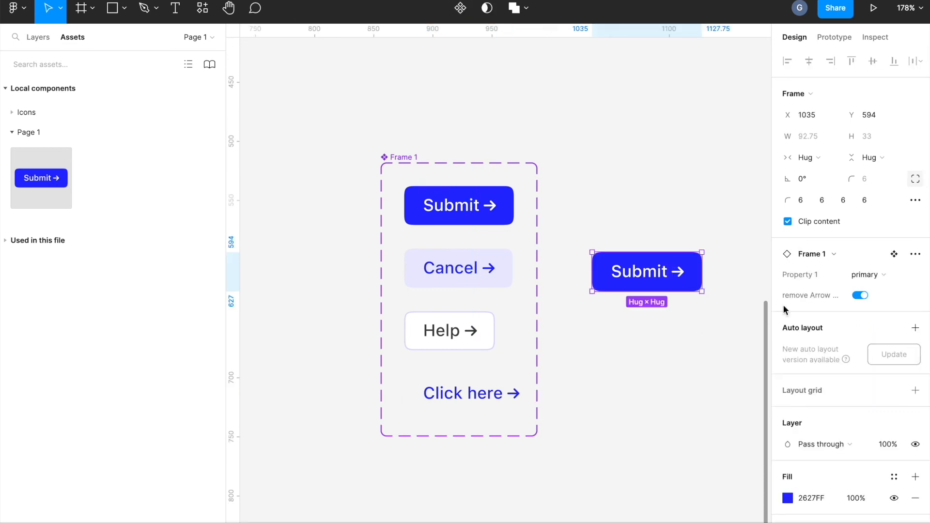
pyautogui.click(867, 274)
pyautogui.click(867, 291)
pyautogui.click(869, 278)
pyautogui.click(898, 288)
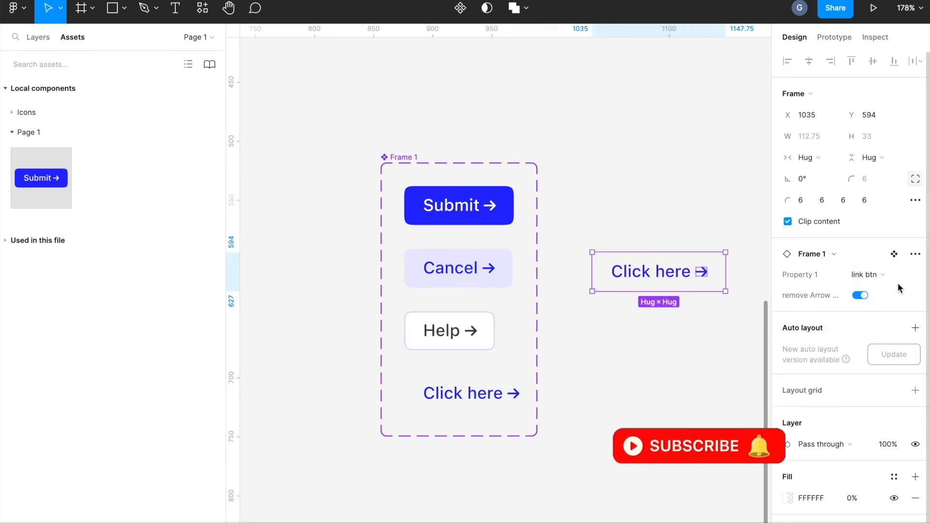
# Turn off the instance's arrow property and switch Property 1 through tertiary and secondary to primary
pyautogui.click(895, 276)
pyautogui.click(874, 257)
pyautogui.click(874, 274)
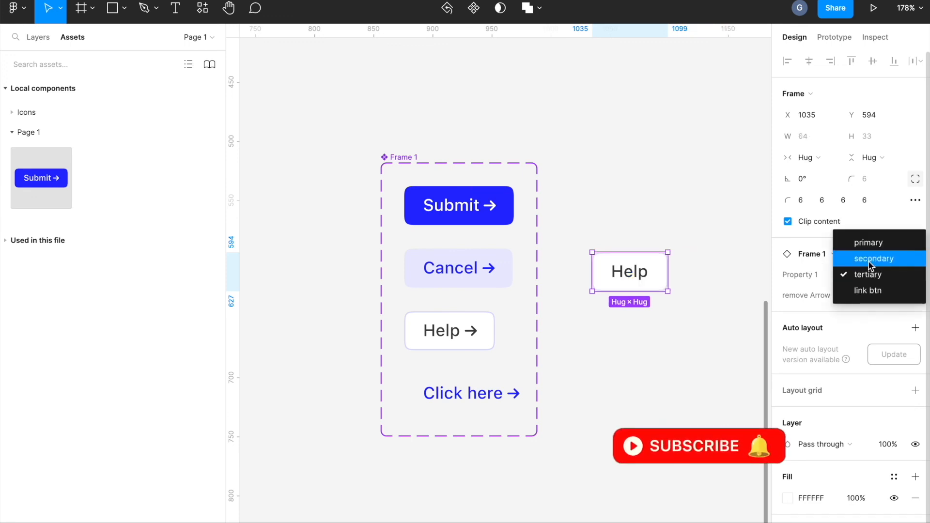
pyautogui.click(874, 258)
pyautogui.click(874, 273)
pyautogui.click(867, 258)
pyautogui.click(747, 307)
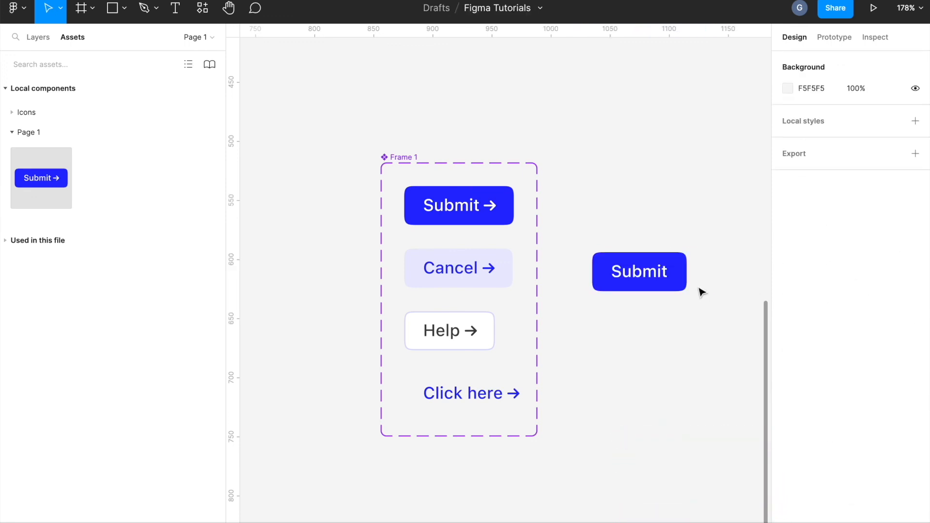